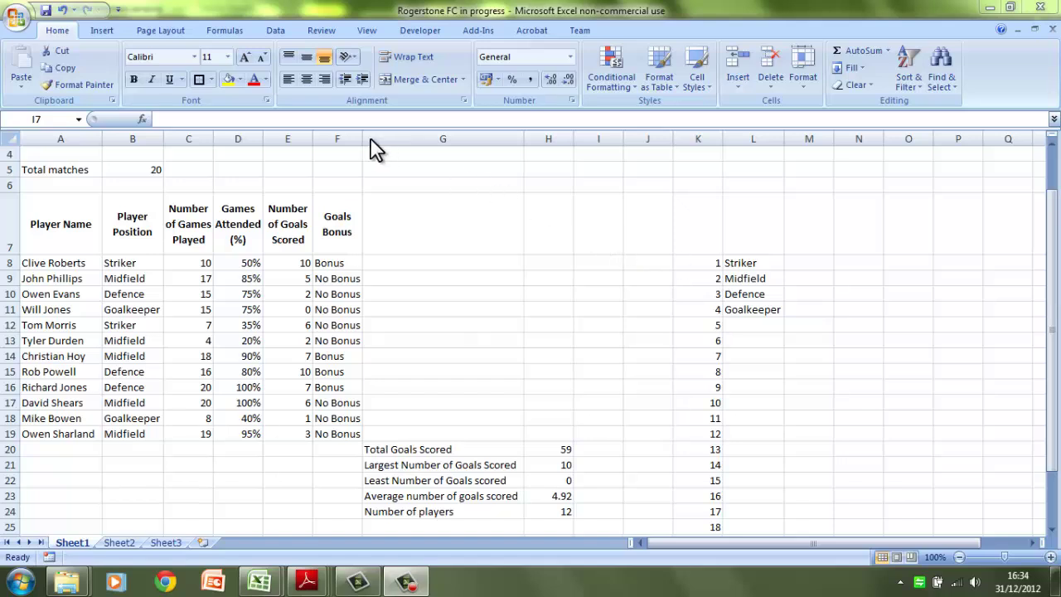
# Examine the Number of Goals Scored, Games Attended (%) and Goals Bonus columns of the player table.
pyautogui.click(67, 28)
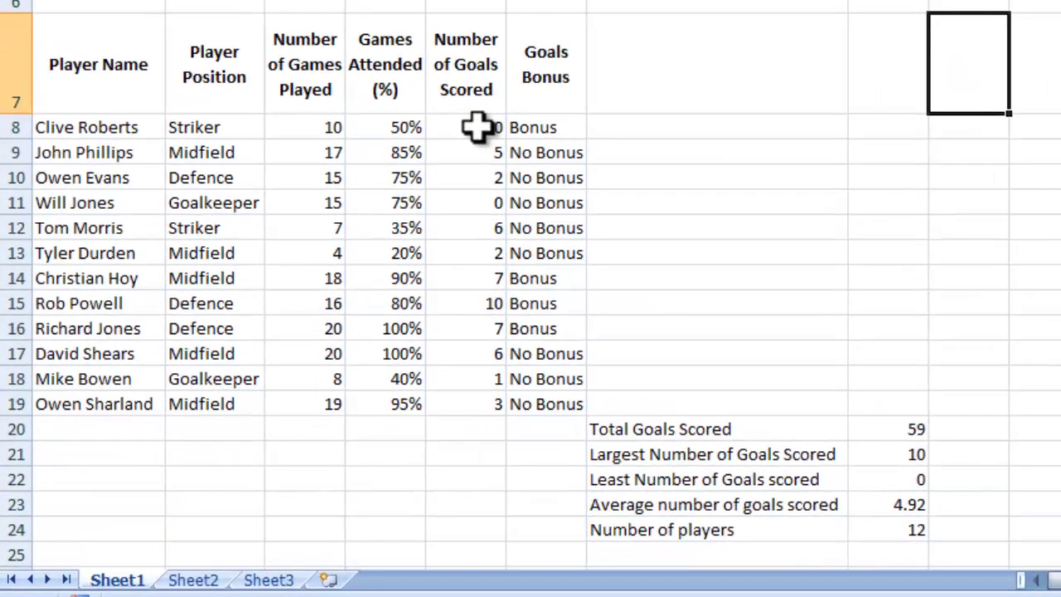
pyautogui.moveTo(295, 263); pyautogui.dragTo(296, 330)
pyautogui.moveTo(477, 236); pyautogui.dragTo(483, 404)
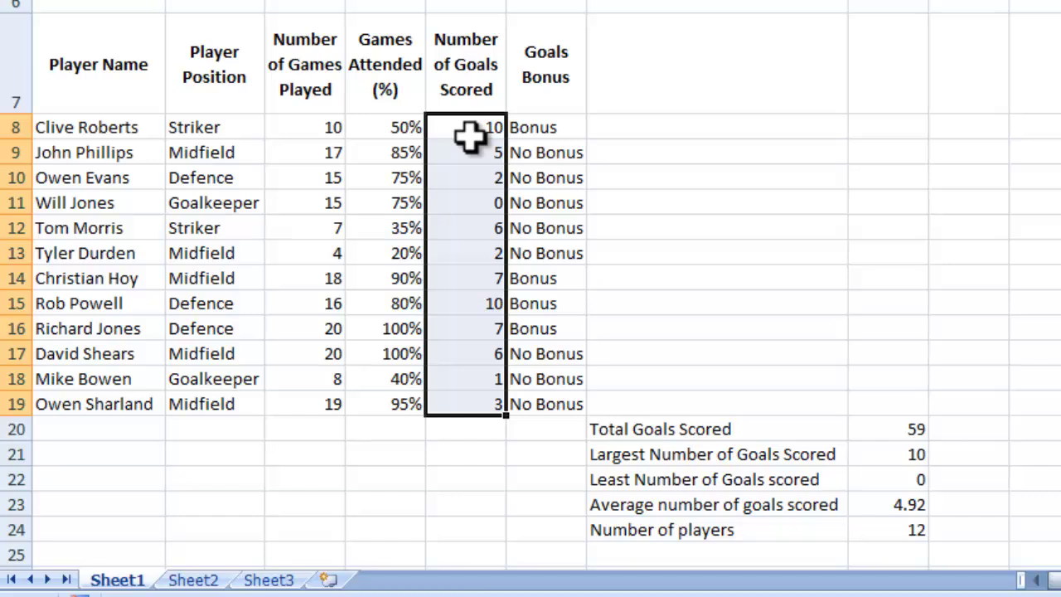
pyautogui.moveTo(485, 129); pyautogui.dragTo(489, 400)
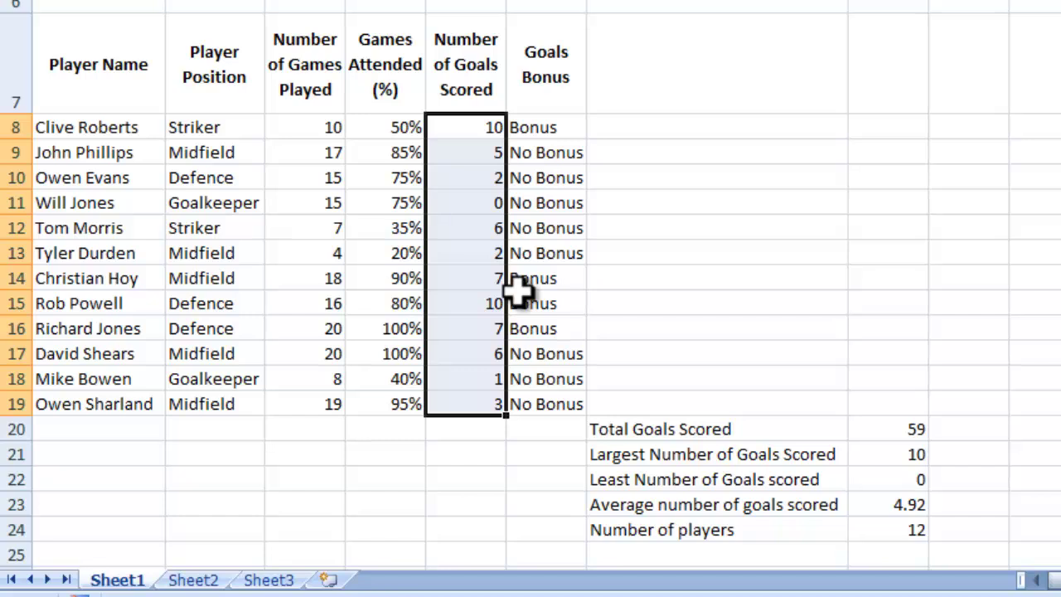
pyautogui.click(611, 174)
pyautogui.moveTo(384, 124); pyautogui.dragTo(390, 403)
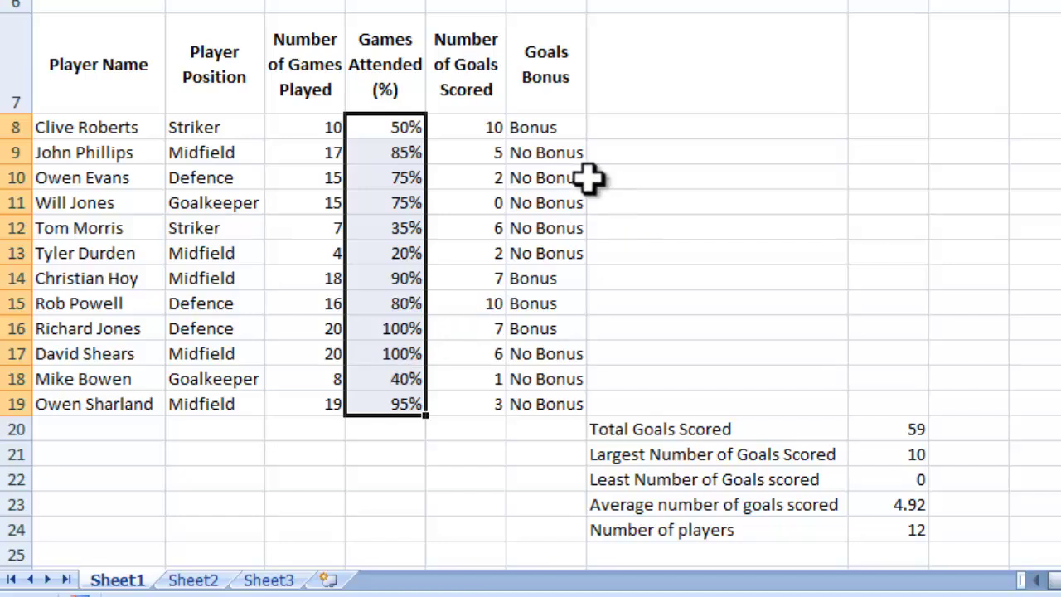
pyautogui.moveTo(549, 130); pyautogui.dragTo(564, 394)
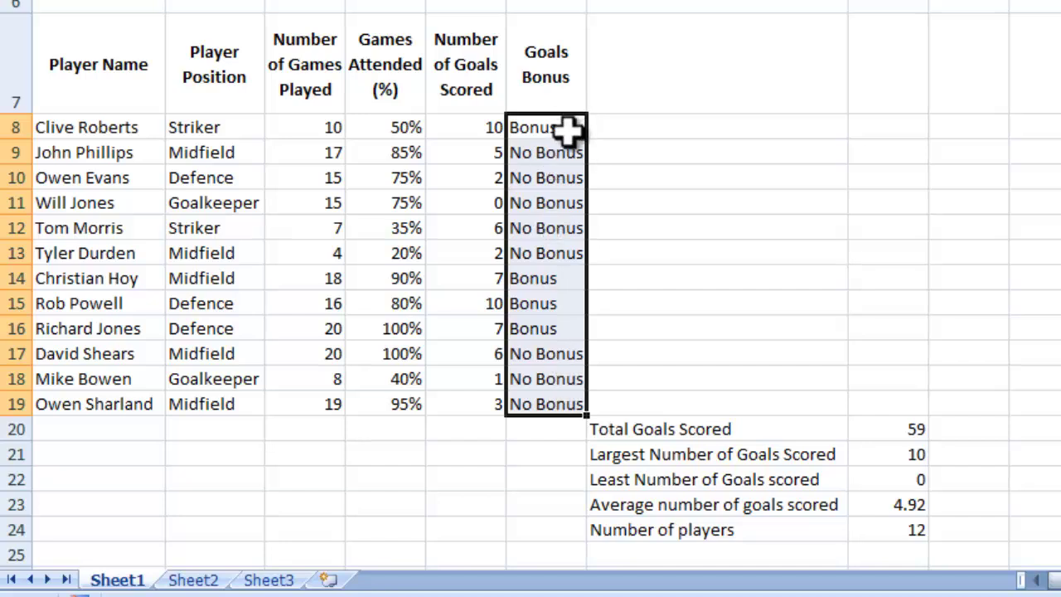
pyautogui.click(634, 135)
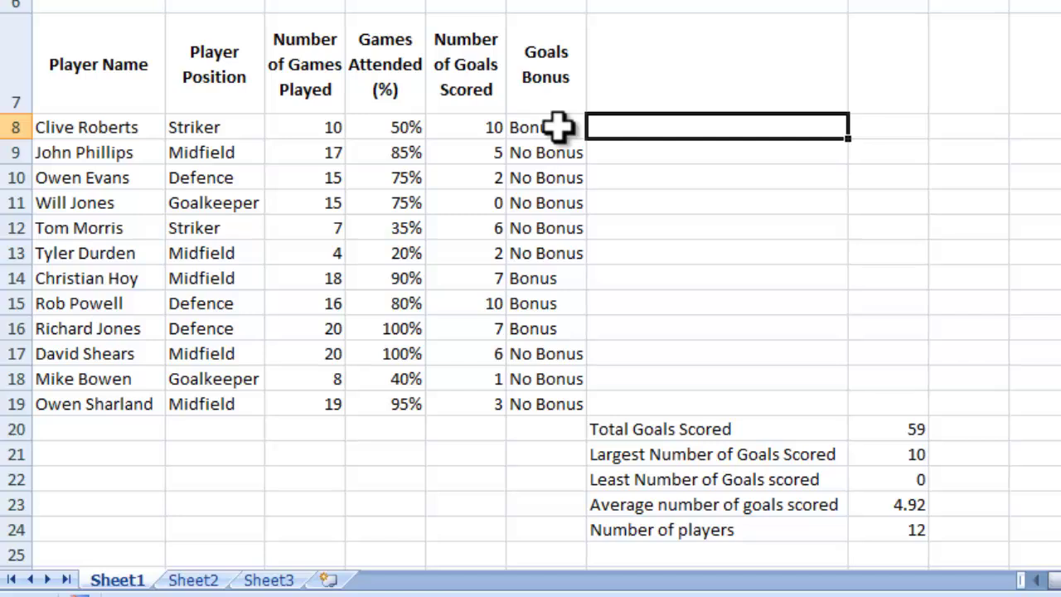
# Start an Equal To conditional formatting rule for the Goals Bonus cells F8:F19.
pyautogui.moveTo(557, 126); pyautogui.dragTo(553, 402)
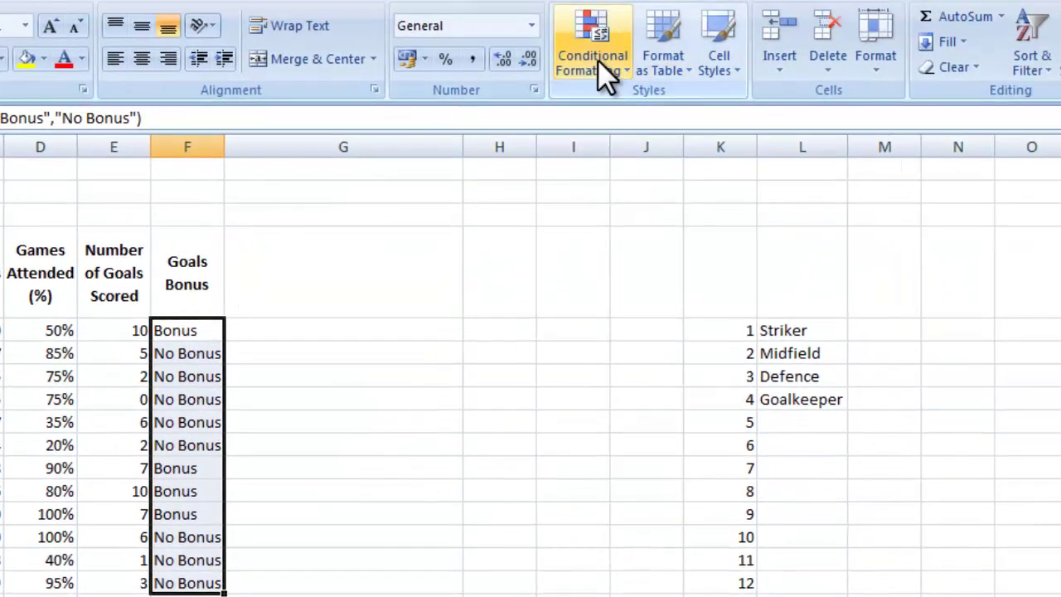
pyautogui.click(599, 61)
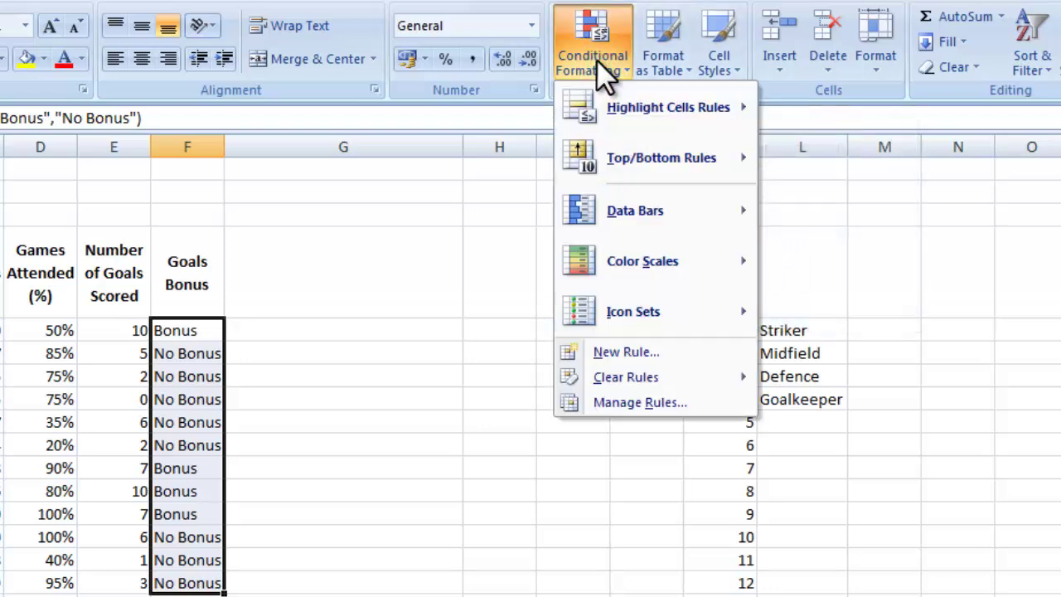
pyautogui.moveTo(651, 113)
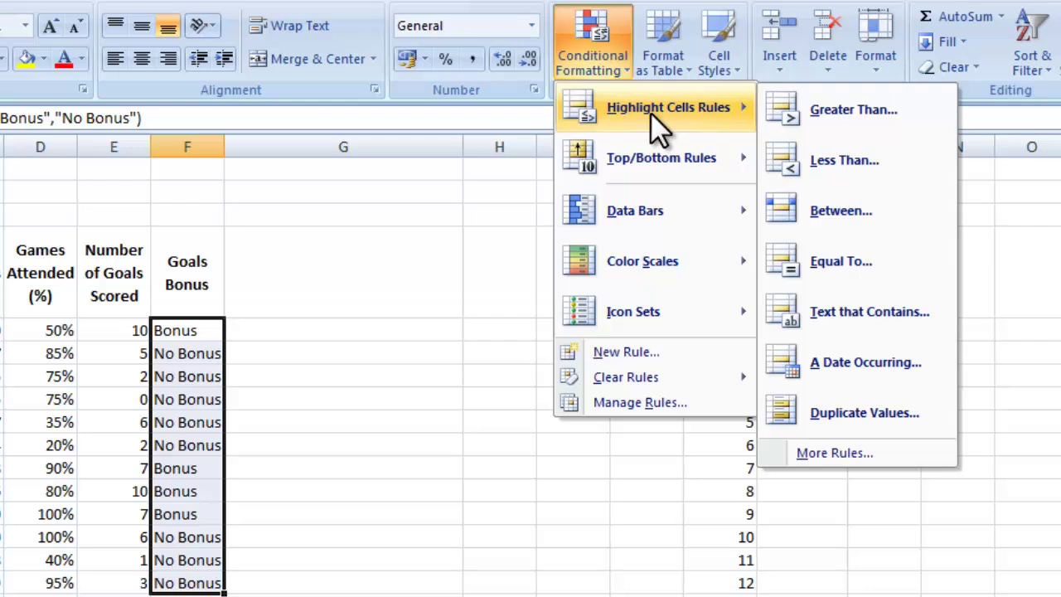
pyautogui.click(853, 266)
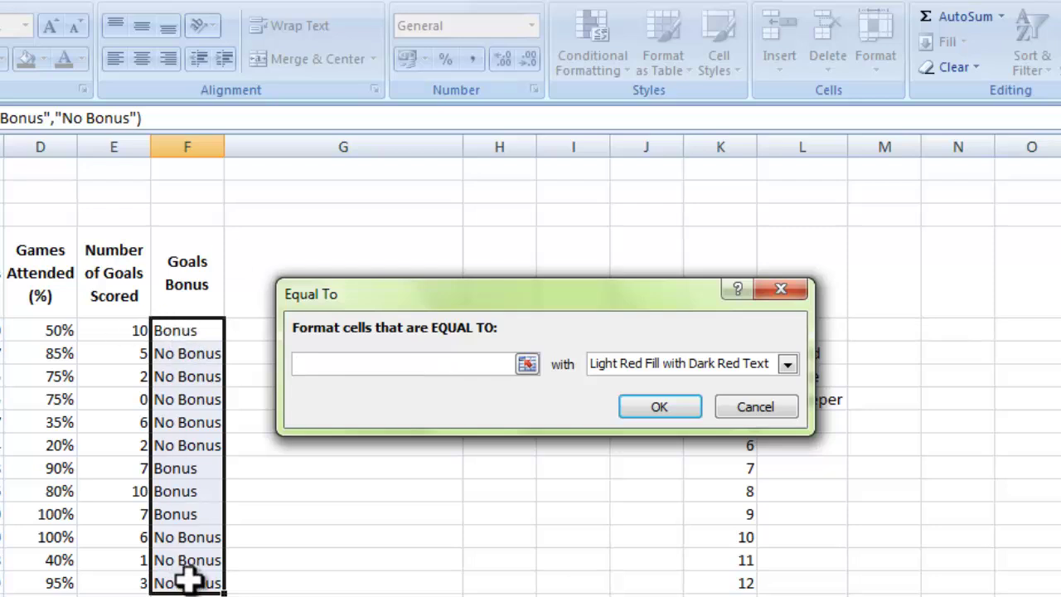
pyautogui.write('Bonus')
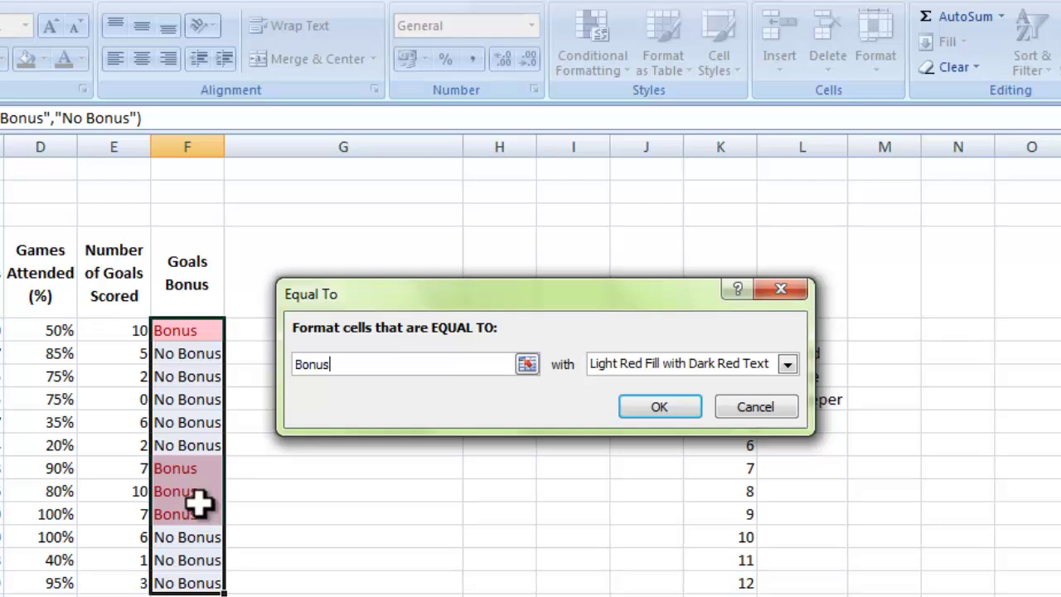
pyautogui.press('BackSpace')
pyautogui.press('BackSpace')
pyautogui.press('BackSpace')
pyautogui.press('BackSpace')
pyautogui.press('BackSpace')
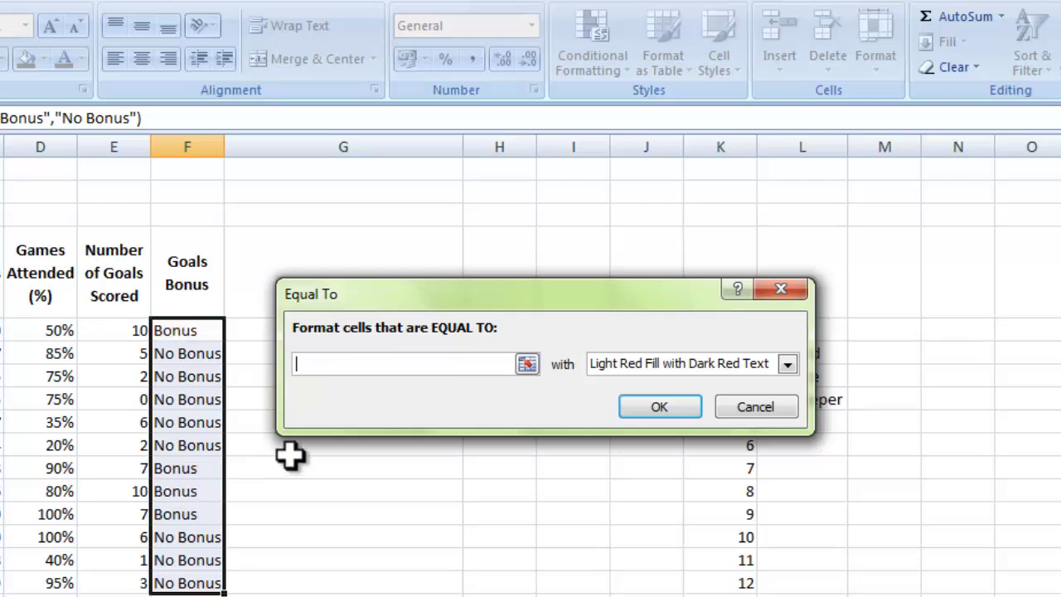
# Set the Equal To rule's comparison value to a reference to cell F8 (=$F$8).
pyautogui.click(527, 365)
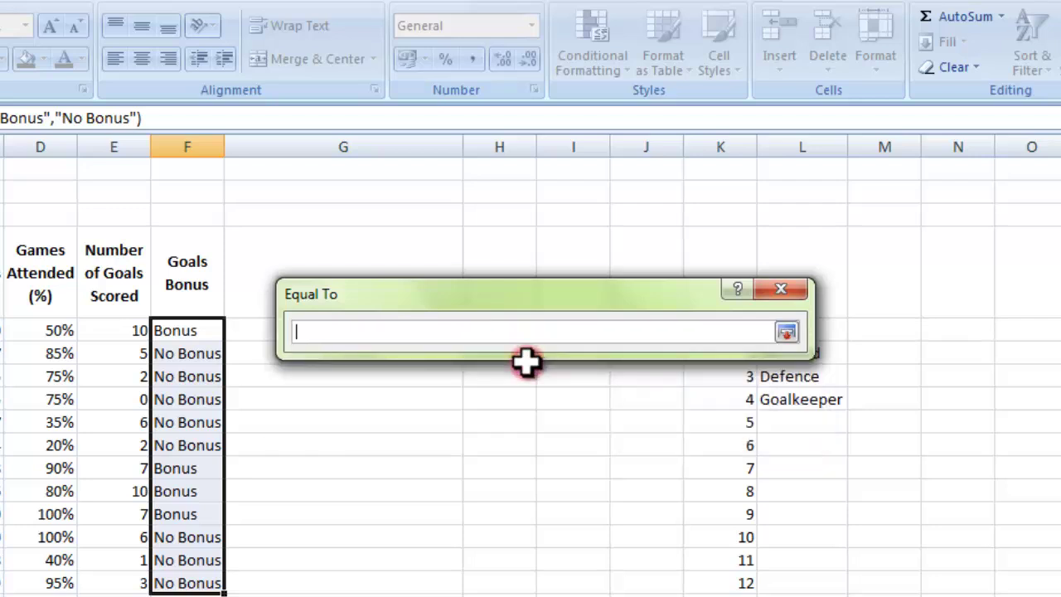
pyautogui.click(188, 331)
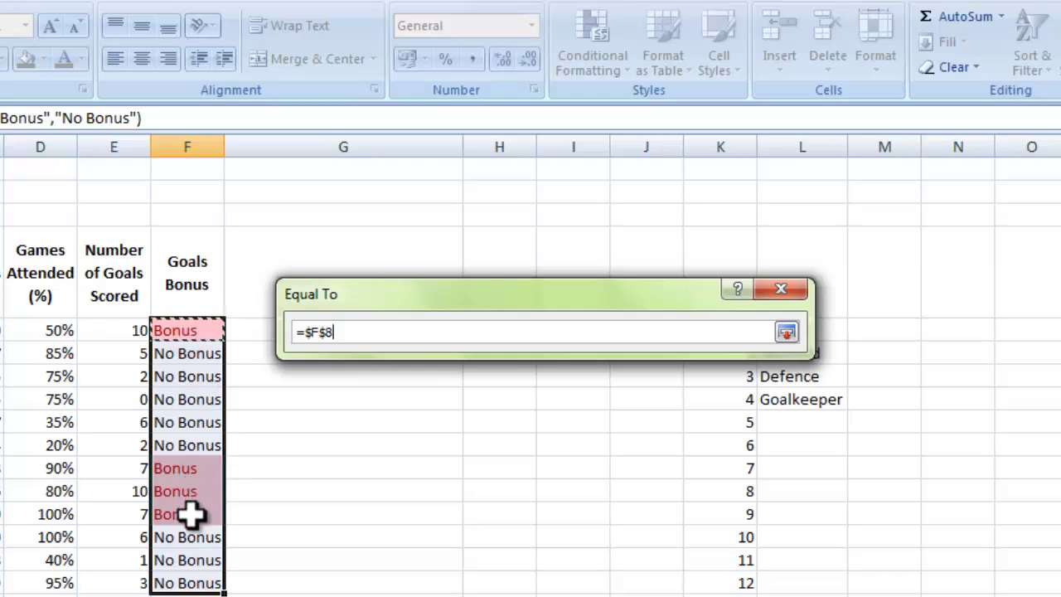
pyautogui.click(787, 330)
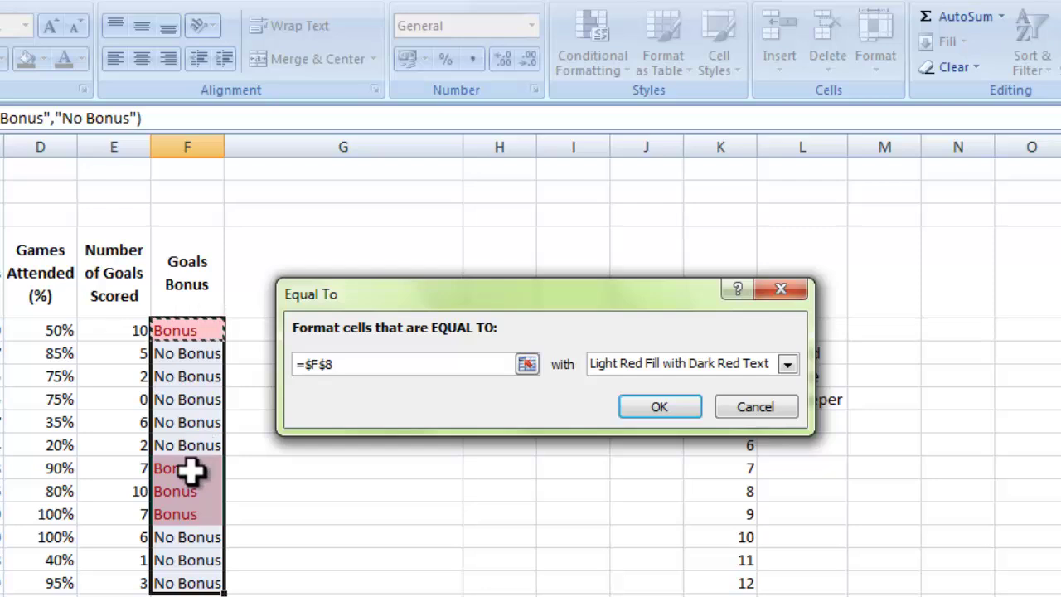
# Choose a custom format for the Equal To rule and give it a solid green fill.
pyautogui.click(788, 365)
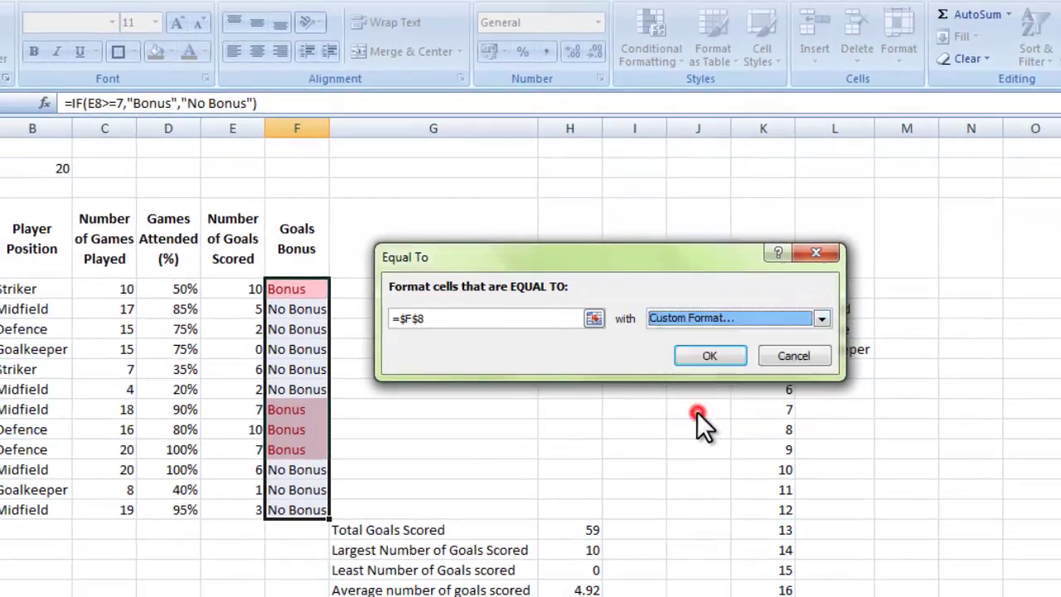
pyautogui.click(675, 441)
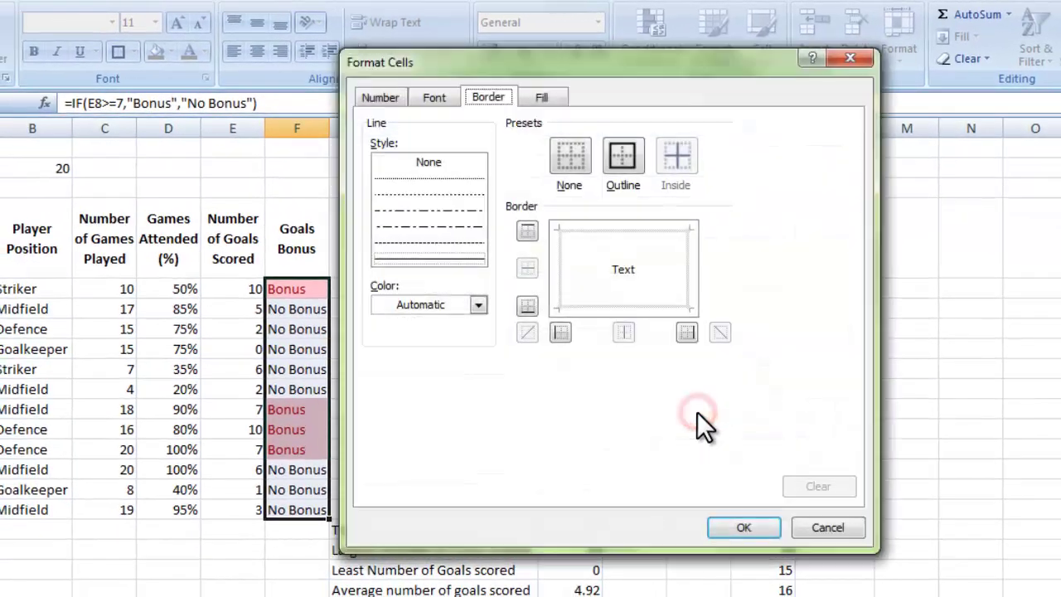
pyautogui.click(541, 97)
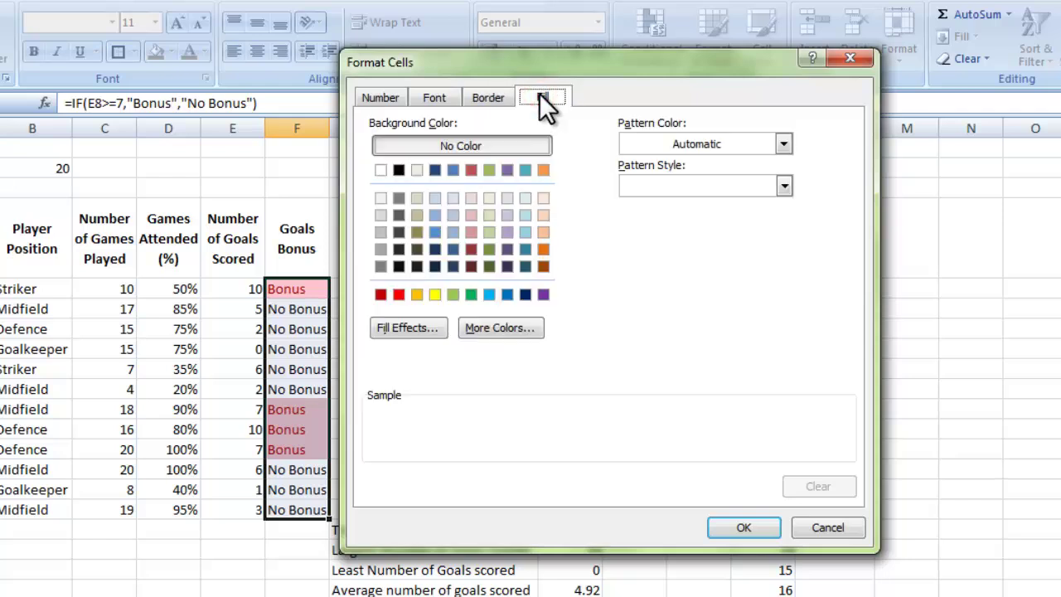
pyautogui.click(471, 293)
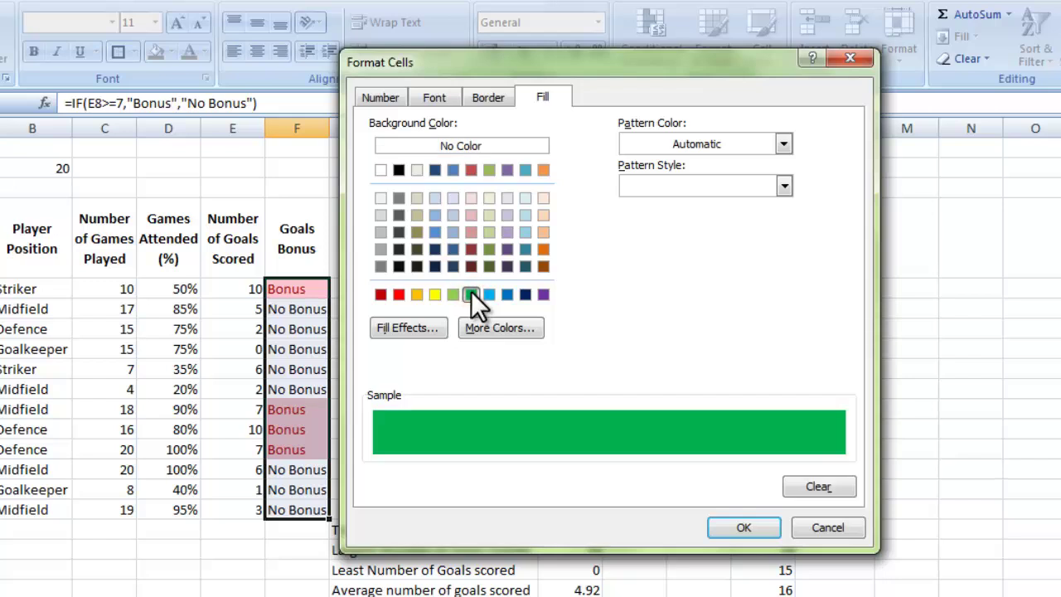
# Set the custom format's font to bold black and apply the Equal To rule to the Goals Bonus cells.
pyautogui.click(435, 97)
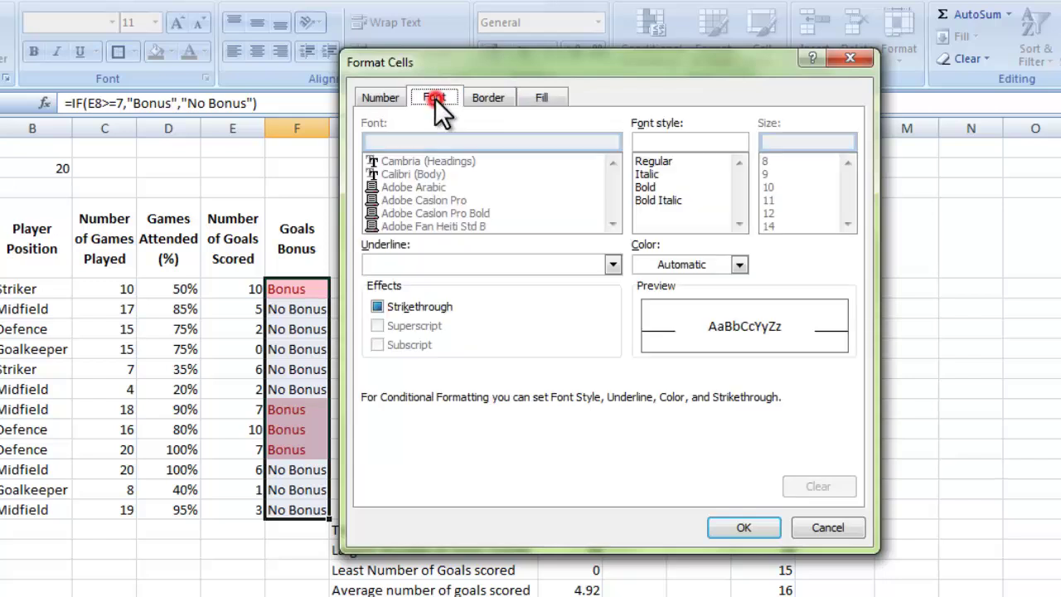
pyautogui.click(645, 187)
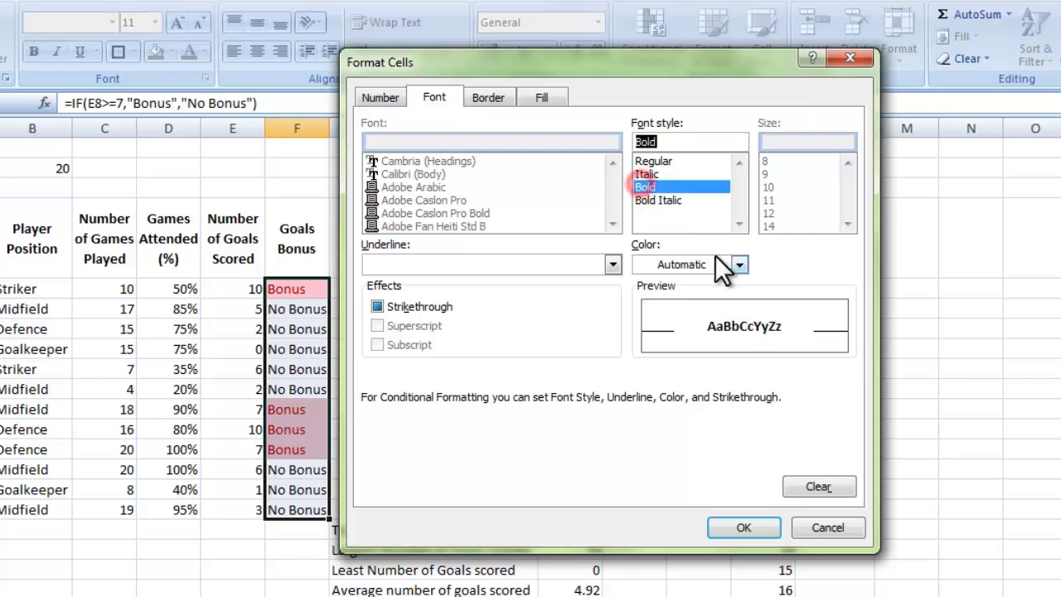
pyautogui.click(739, 264)
pyautogui.click(660, 329)
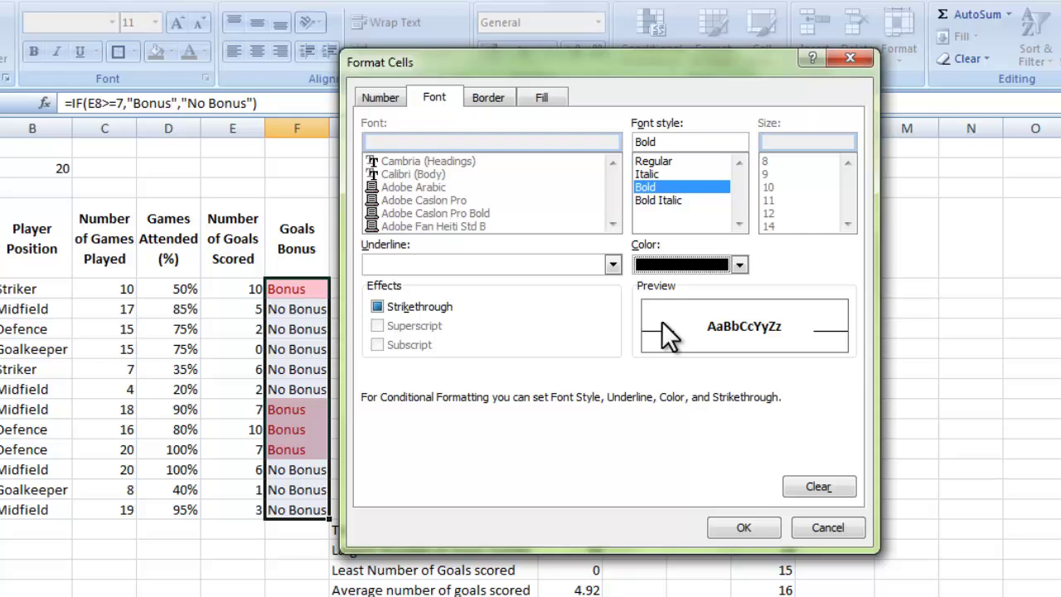
pyautogui.click(744, 530)
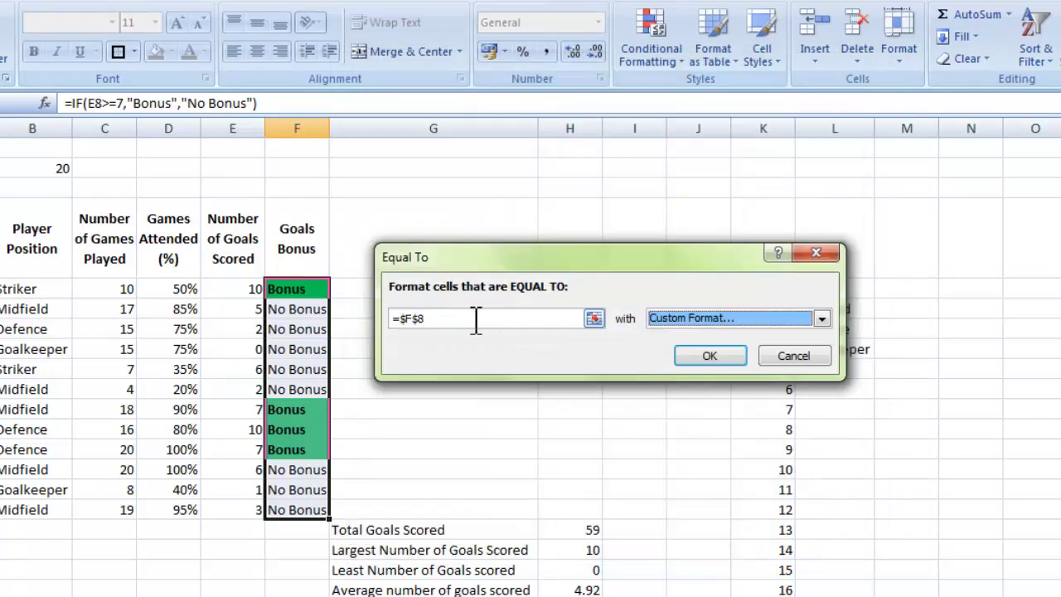
pyautogui.click(711, 354)
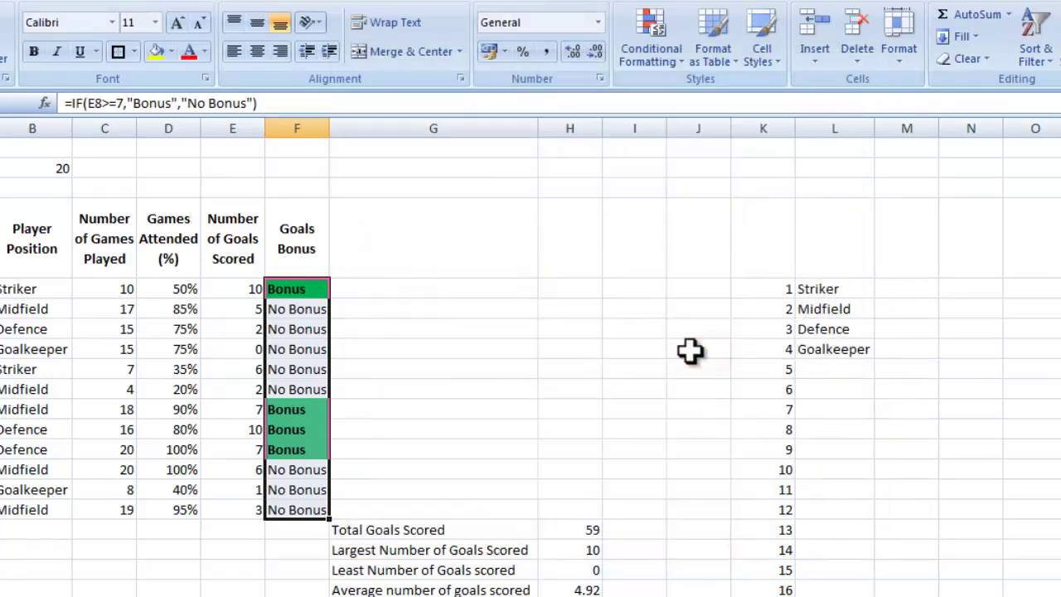
# Test the bonus formatting by setting the Number of Goals Scored in E9 to 7, and restore it to 5.
pyautogui.click(441, 288)
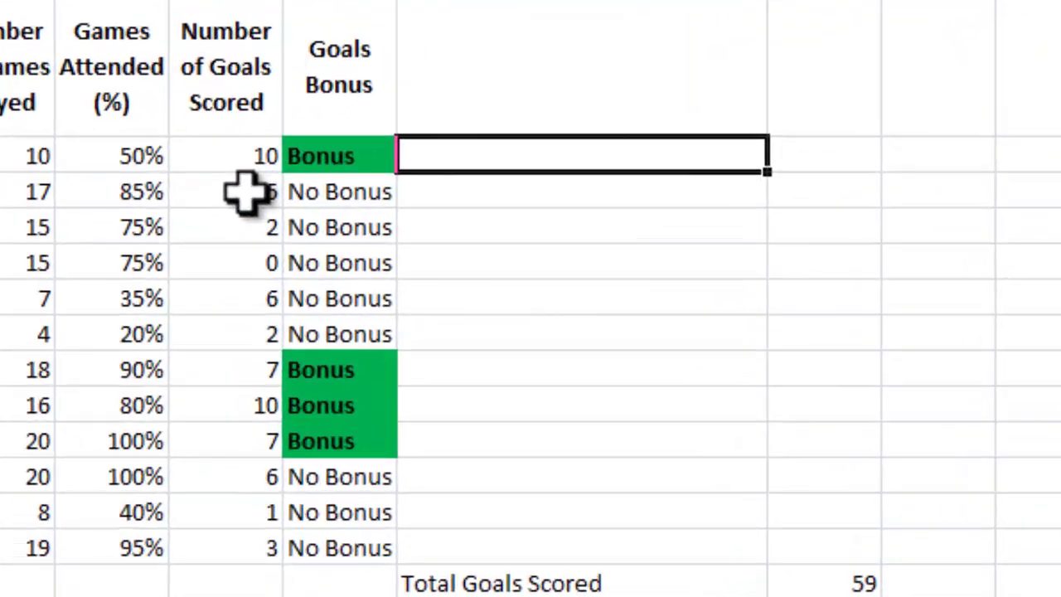
pyautogui.click(245, 308)
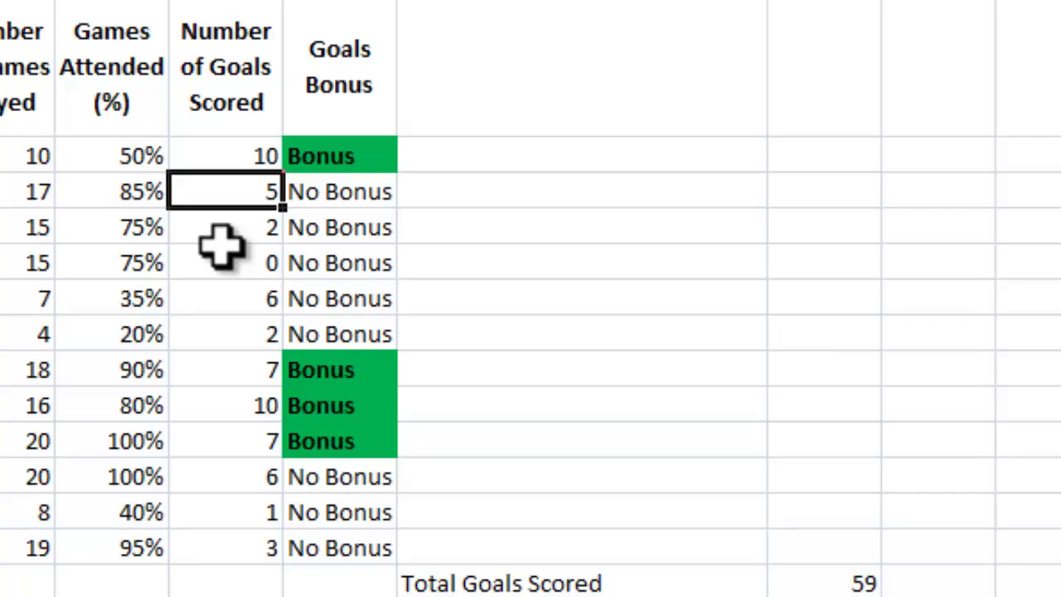
pyautogui.write('7')
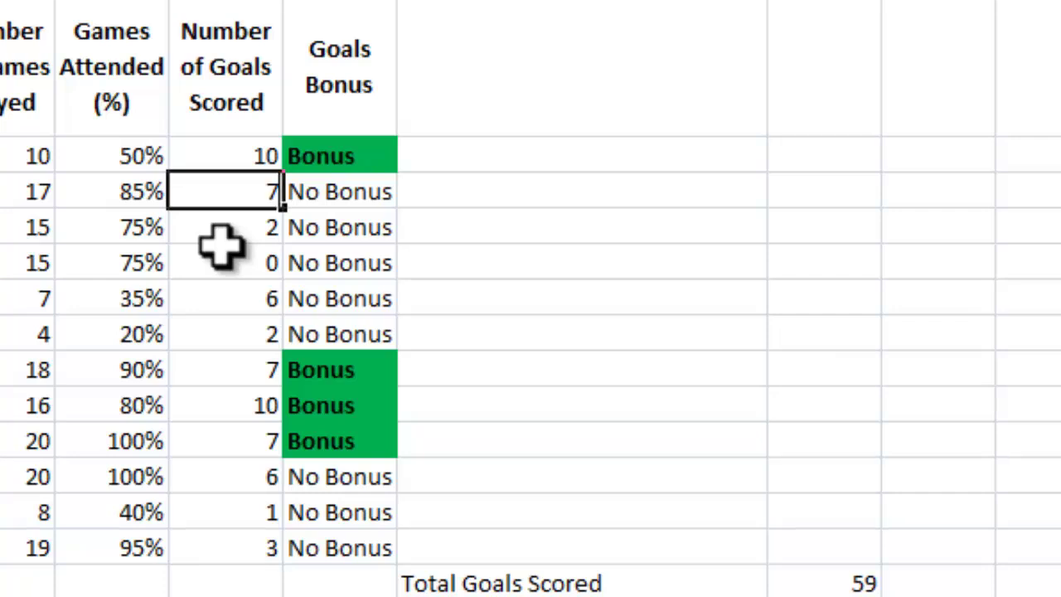
pyautogui.press('Return')
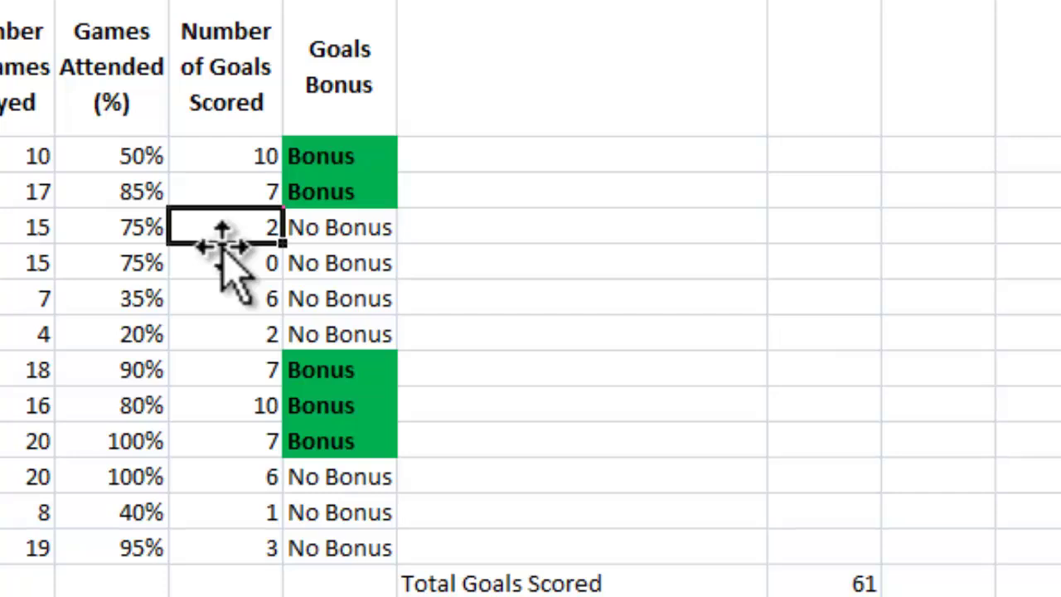
pyautogui.click(345, 187)
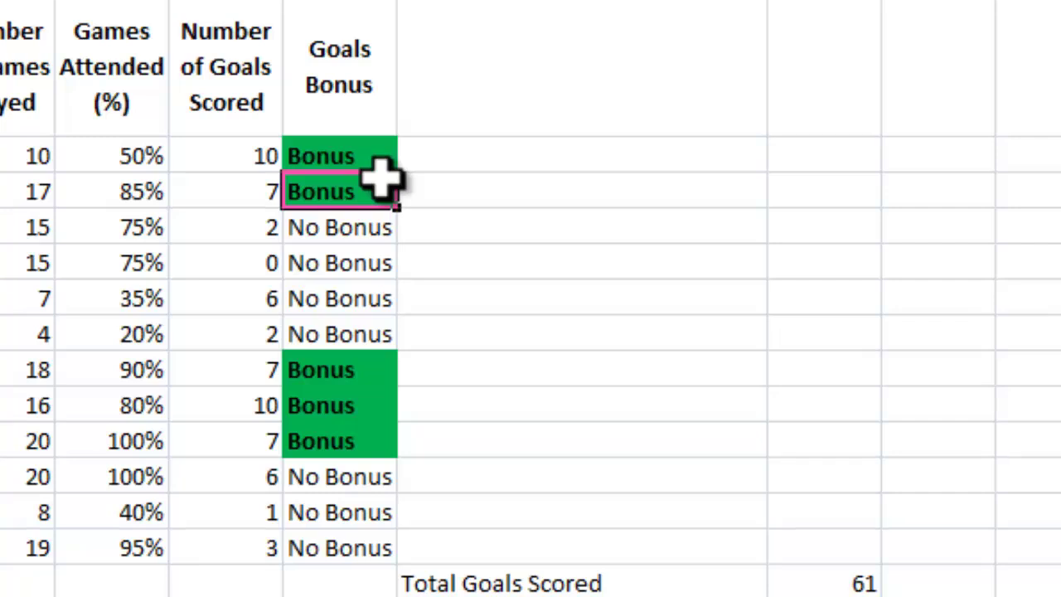
pyautogui.click(264, 190)
pyautogui.write('5')
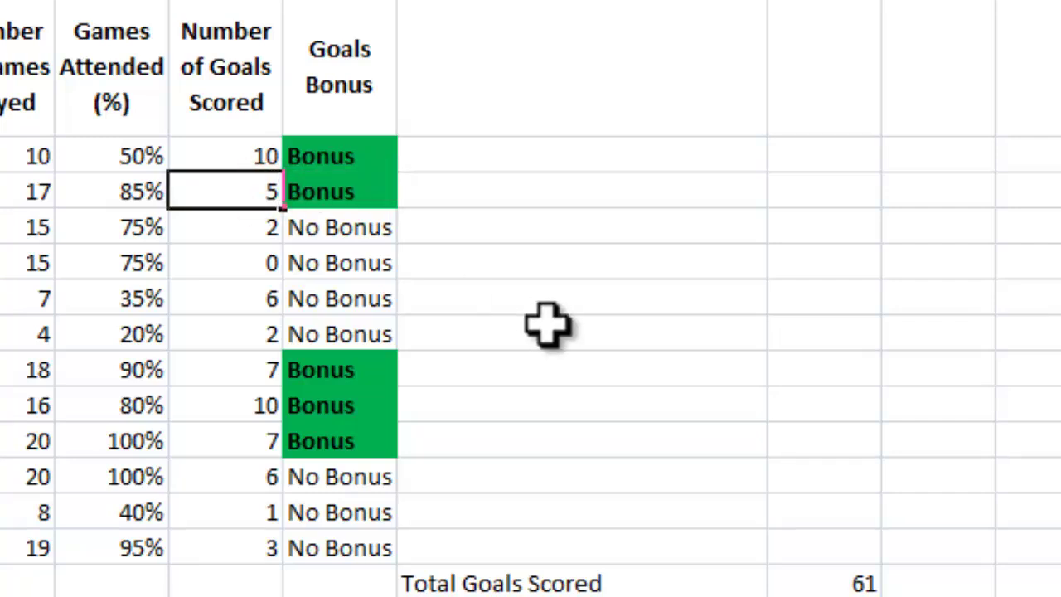
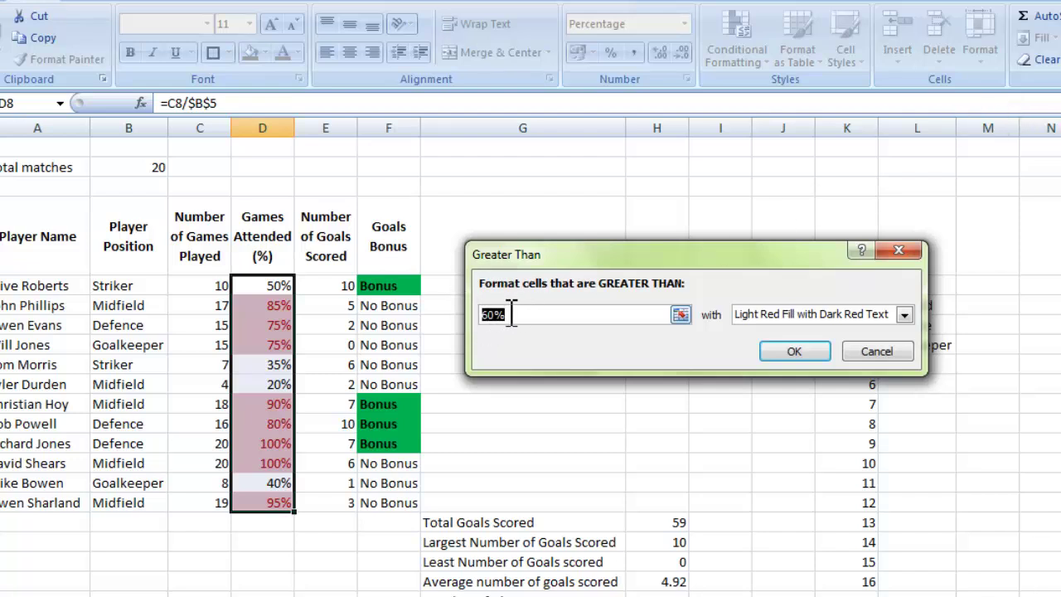
# Set the Greater Than rule's threshold for the Games Attended cells to 70%.
pyautogui.click(492, 315)
pyautogui.press('BackSpace')
pyautogui.press('BackSpace')
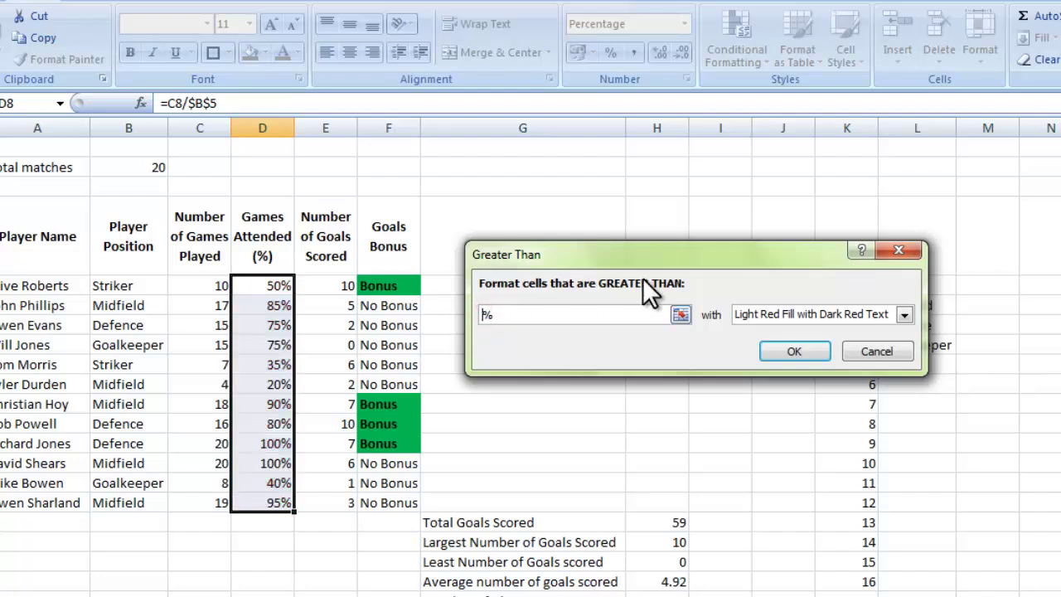
pyautogui.write('7')
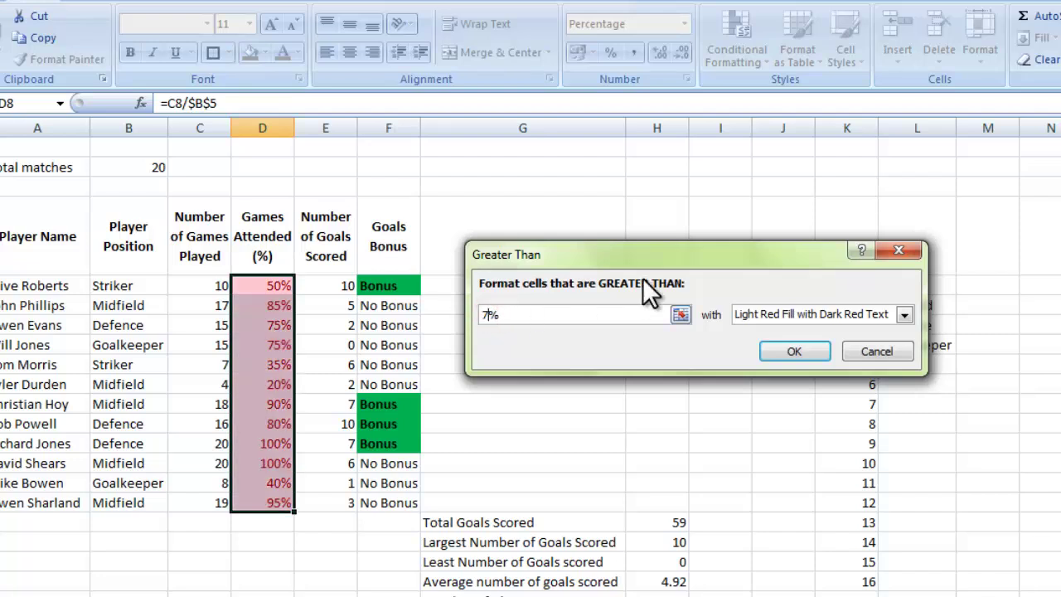
pyautogui.write('0')
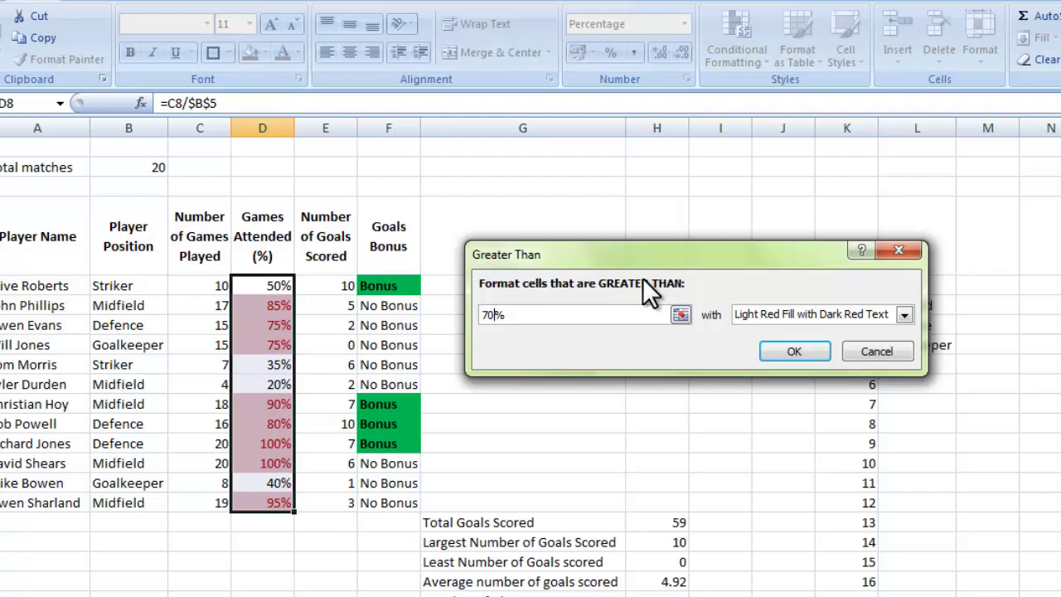
# Choose a custom format for the Greater Than rule and give it a solid green fill.
pyautogui.click(905, 314)
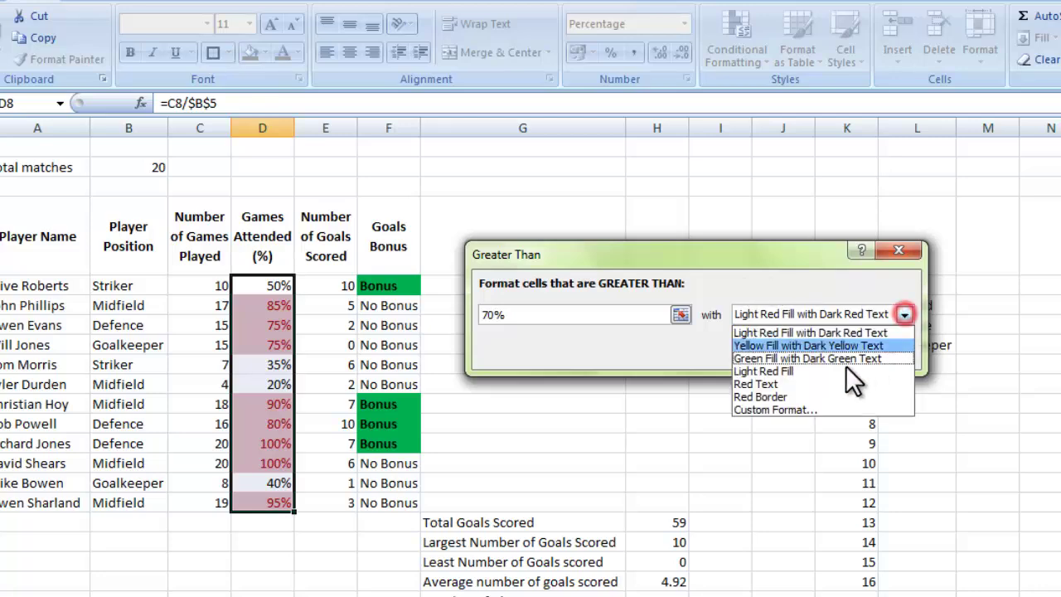
pyautogui.click(790, 407)
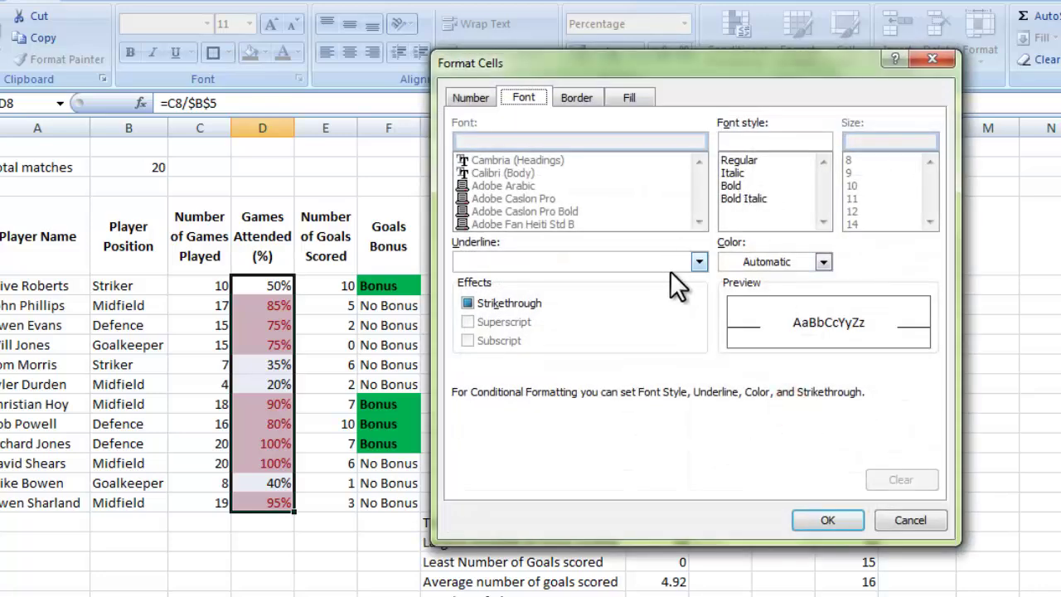
pyautogui.click(630, 97)
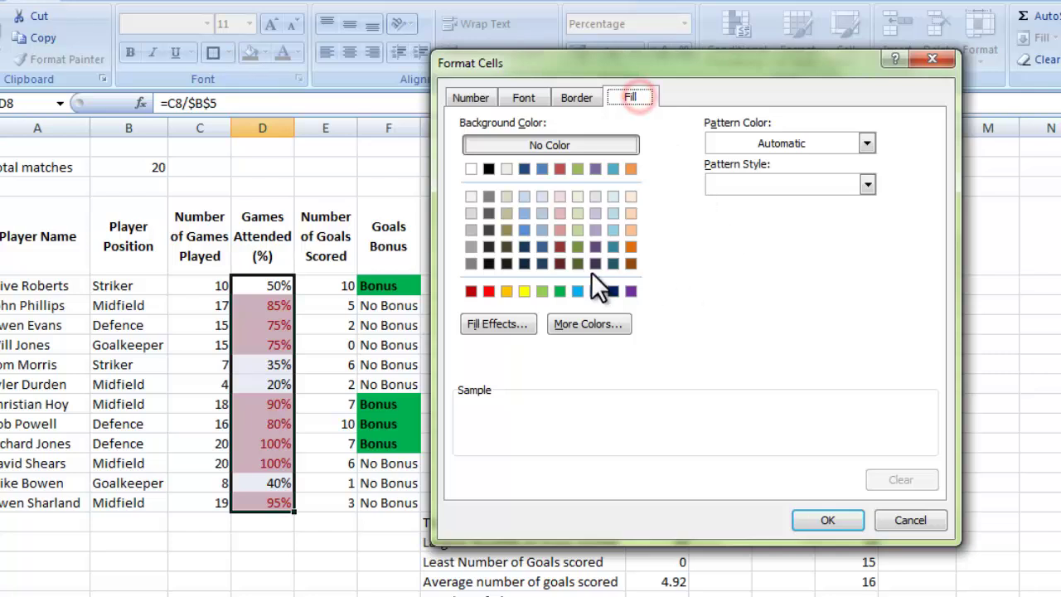
pyautogui.click(559, 291)
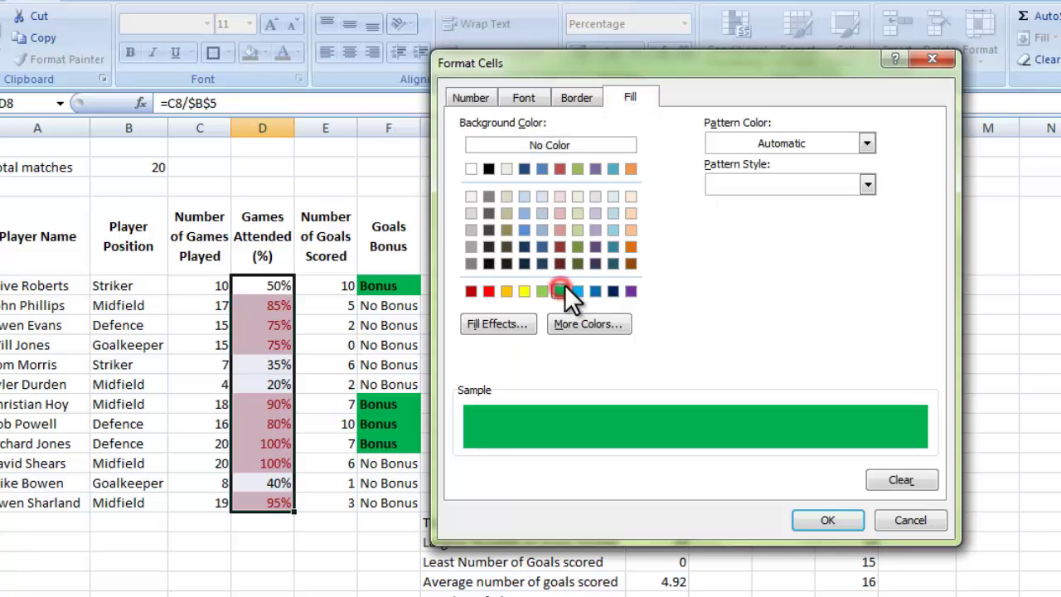
# Make the Greater Than rule's custom font bold black and apply the rule to the Games Attended cells.
pyautogui.click(525, 92)
pyautogui.click(825, 259)
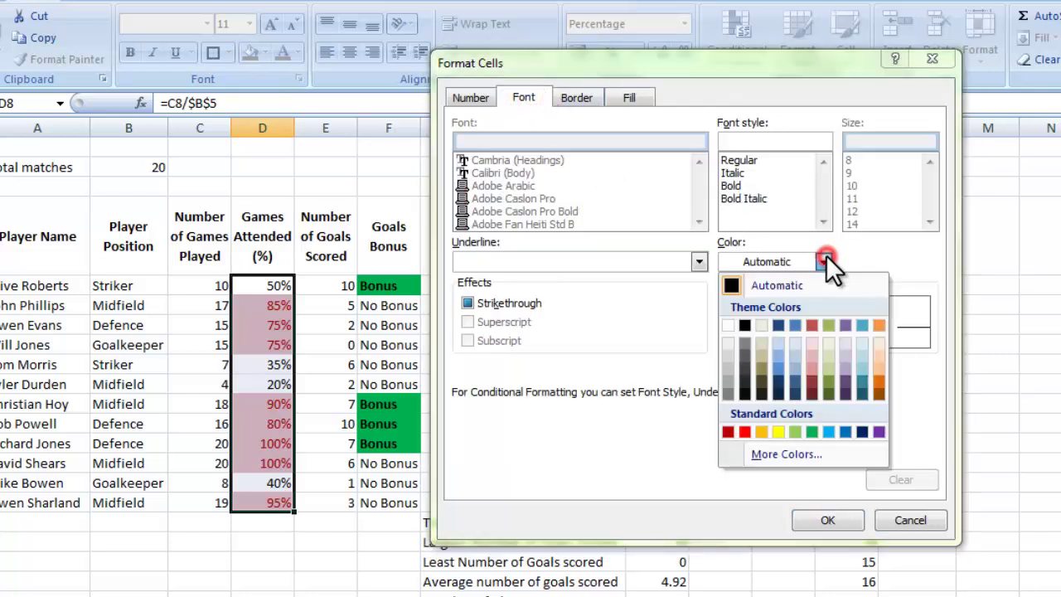
pyautogui.click(749, 324)
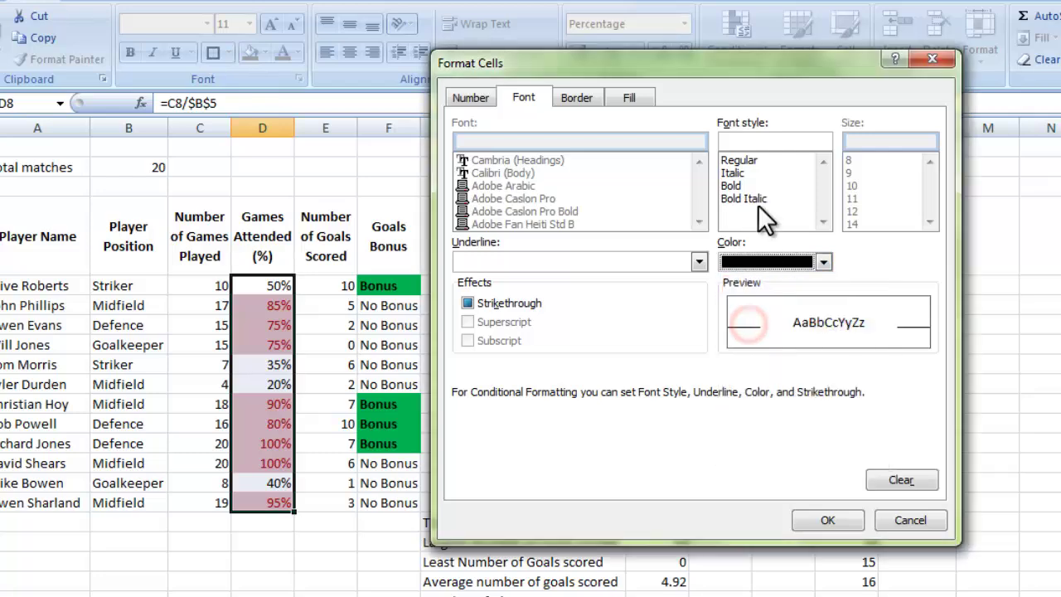
pyautogui.click(733, 186)
pyautogui.click(834, 511)
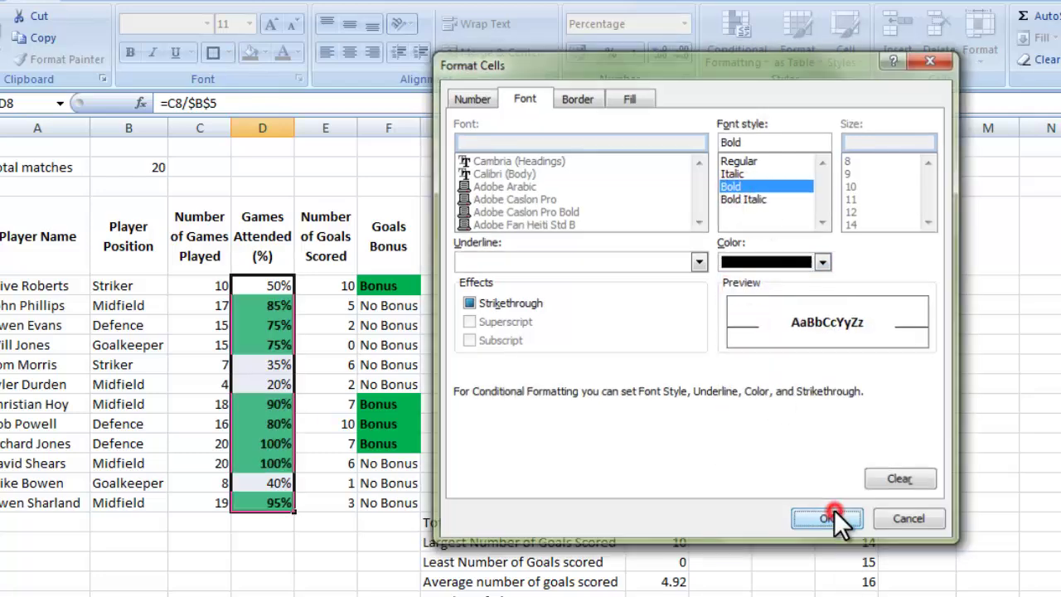
pyautogui.click(796, 347)
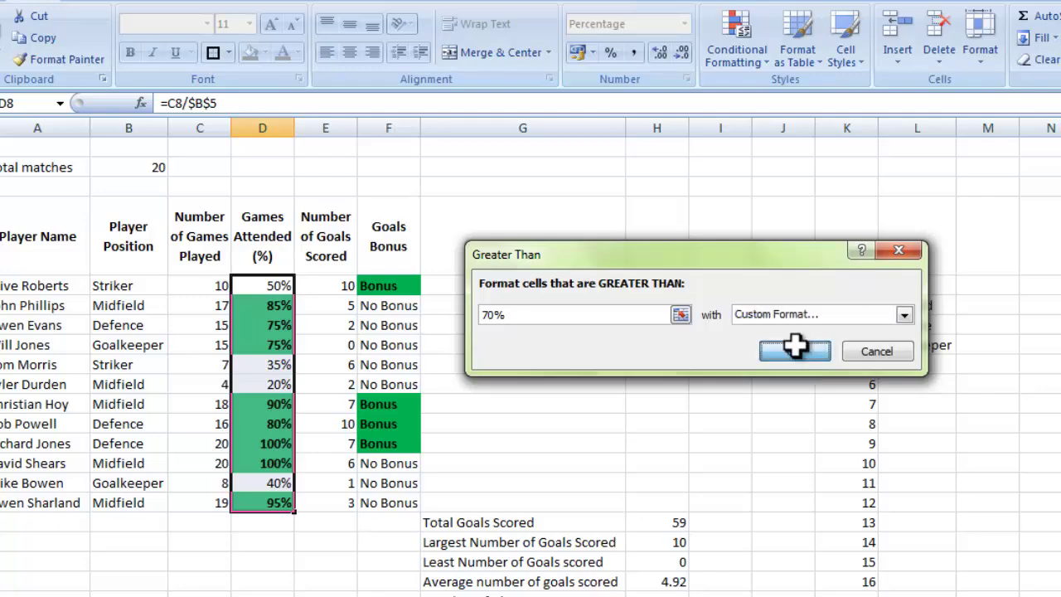
pyautogui.click(498, 243)
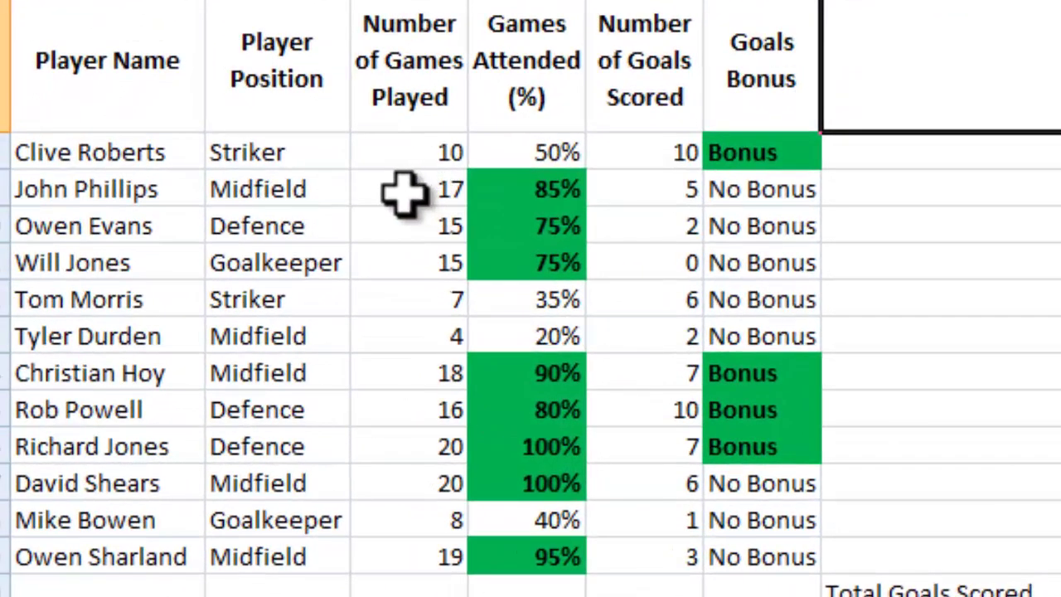
# Test the attendance formatting by setting the Number of Games Played in C9 to 5.
pyautogui.click(406, 194)
pyautogui.click(484, 189)
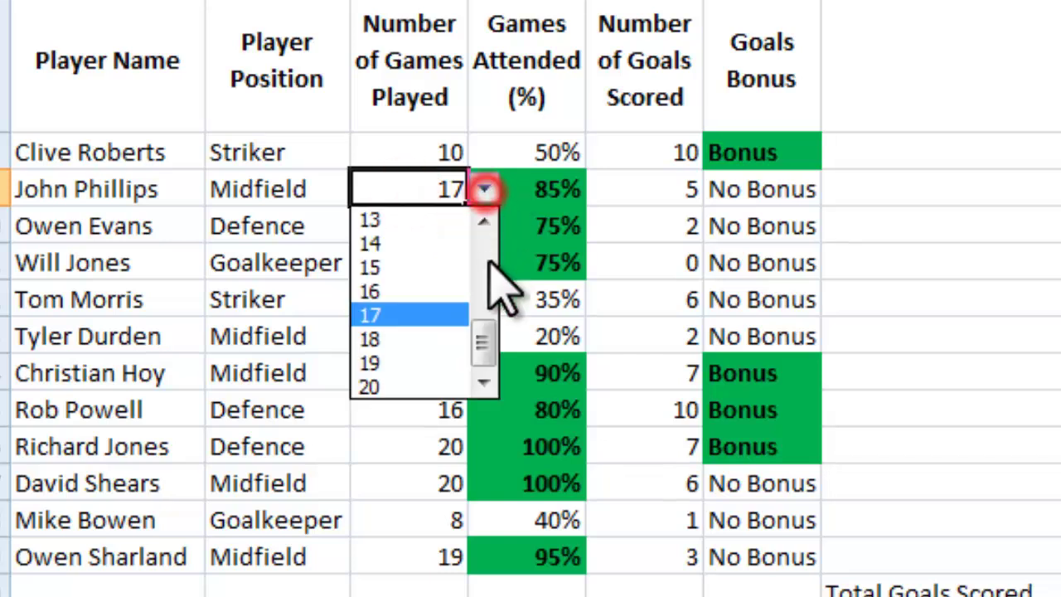
pyautogui.moveTo(481, 340); pyautogui.dragTo(490, 274)
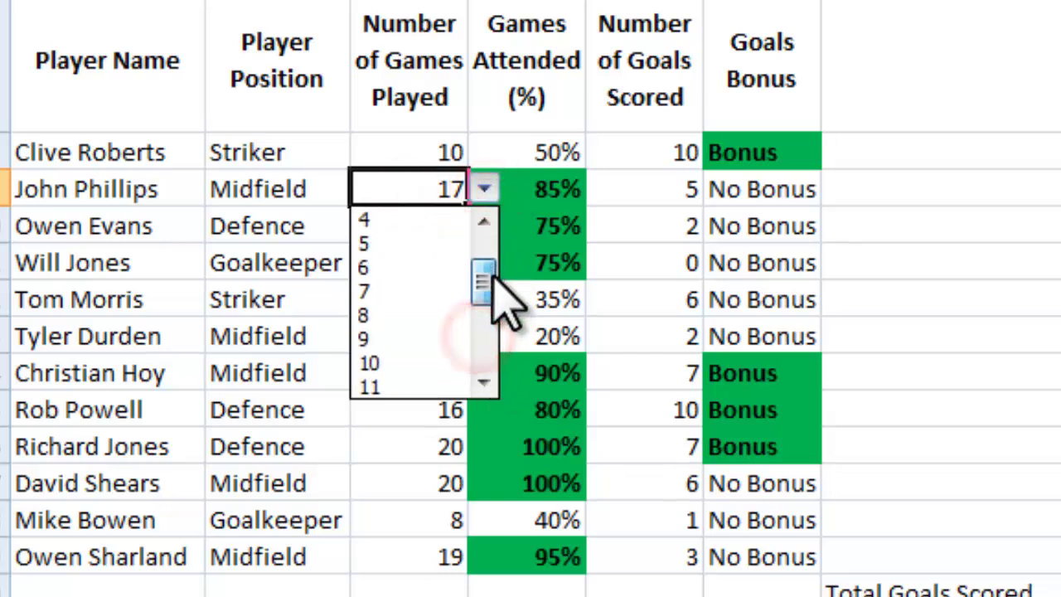
pyautogui.click(420, 244)
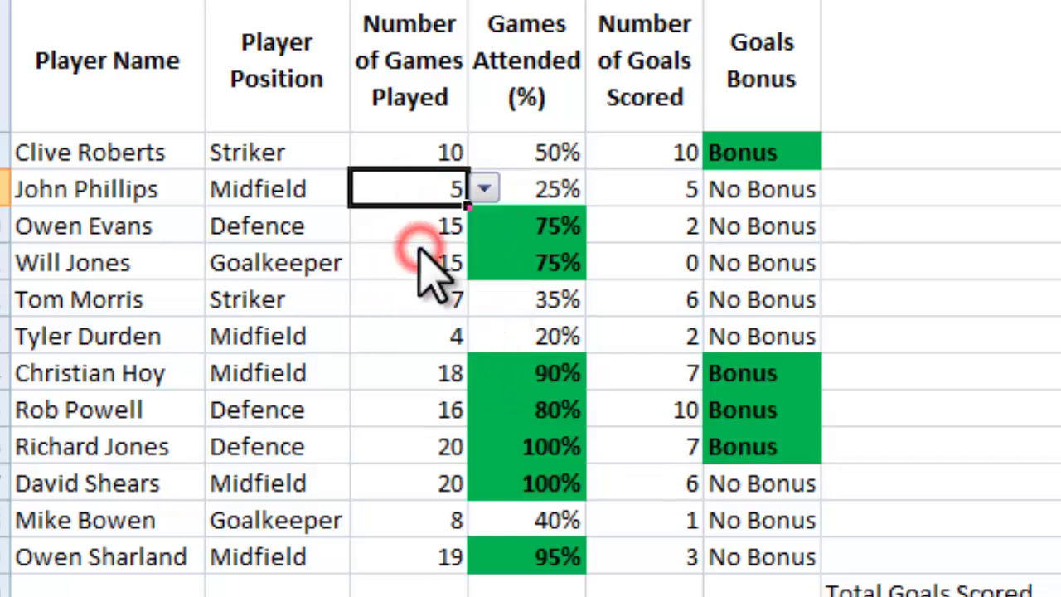
pyautogui.click(987, 175)
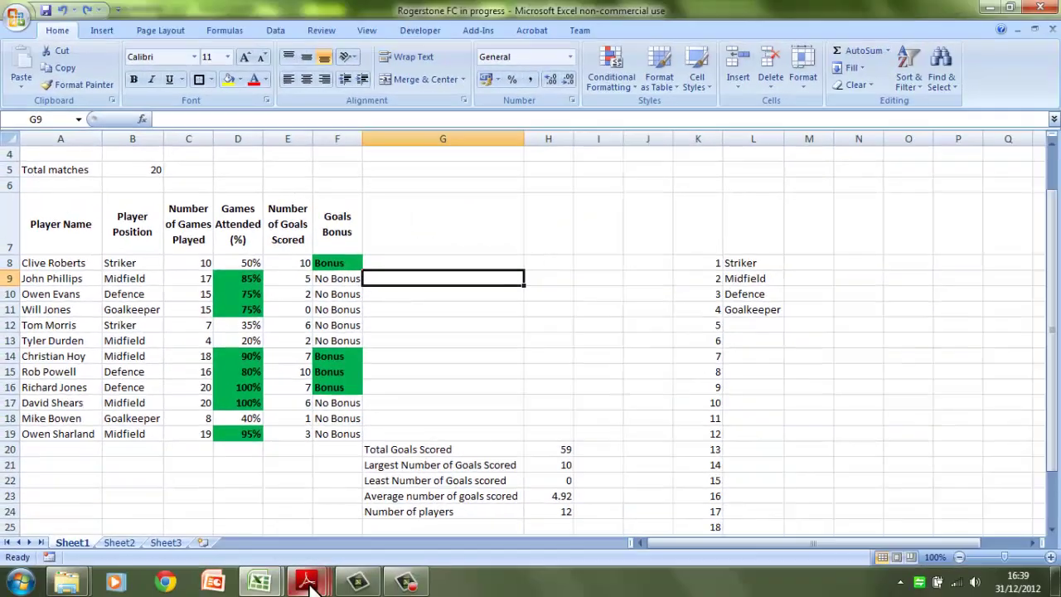
# Switch to the 433201e Controlled Assignment 2013 PDF in Adobe Reader and mark the Task 12 requirement about identifying the largest financial sponsor.
pyautogui.moveTo(308, 583)
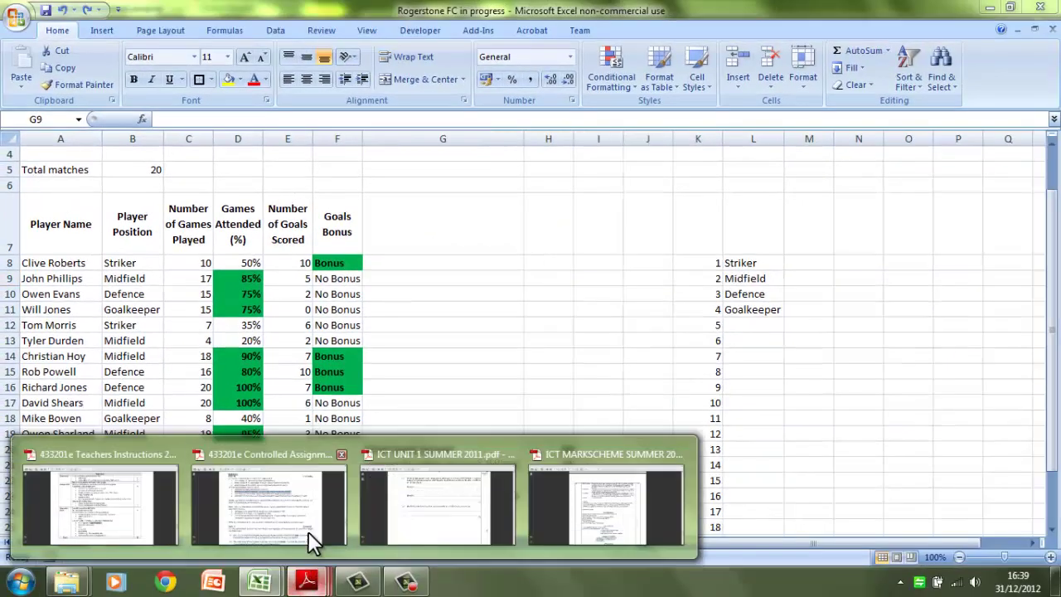
pyautogui.moveTo(277, 517)
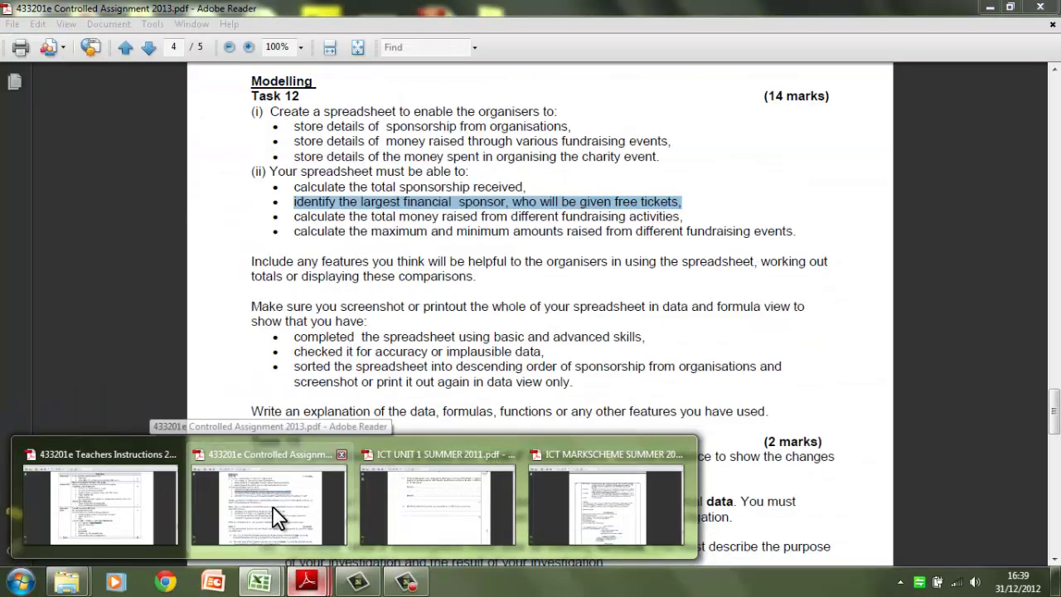
pyautogui.click(278, 516)
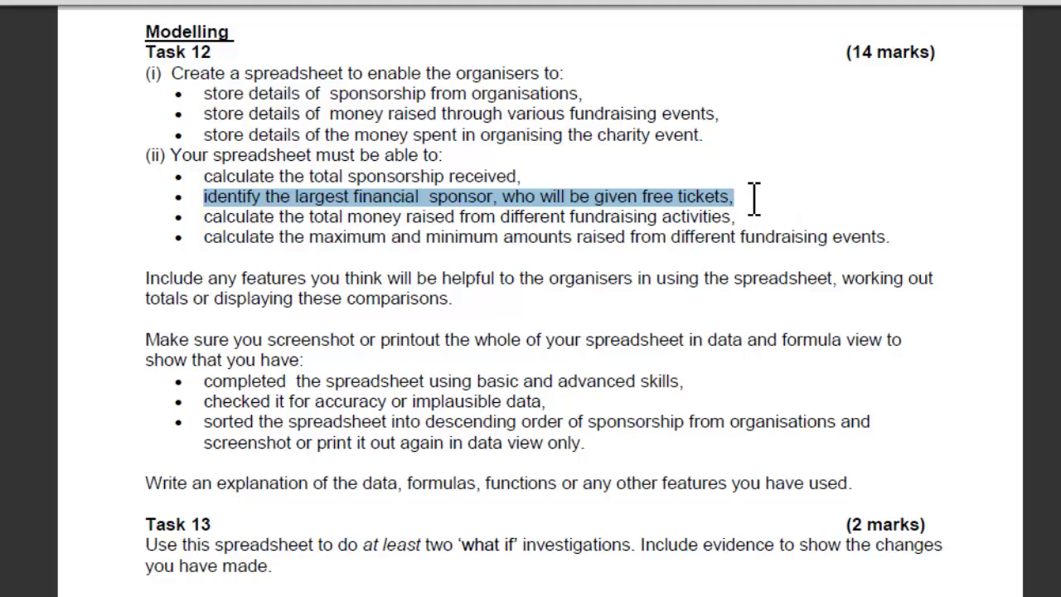
pyautogui.moveTo(214, 201); pyautogui.dragTo(709, 203)
# Return to the Rogerstone FC in progress workbook in Excel and start a custom top/bottom conditional formatting rule for the Number of Goals Scored cells E8:E19.
pyautogui.moveTo(266, 596)
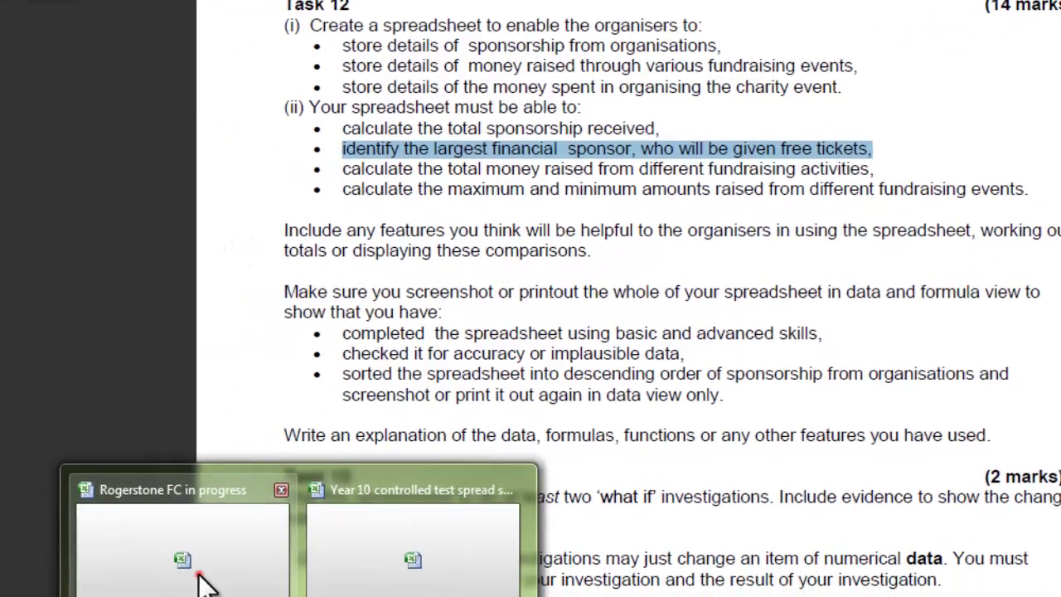
pyautogui.click(49, 590)
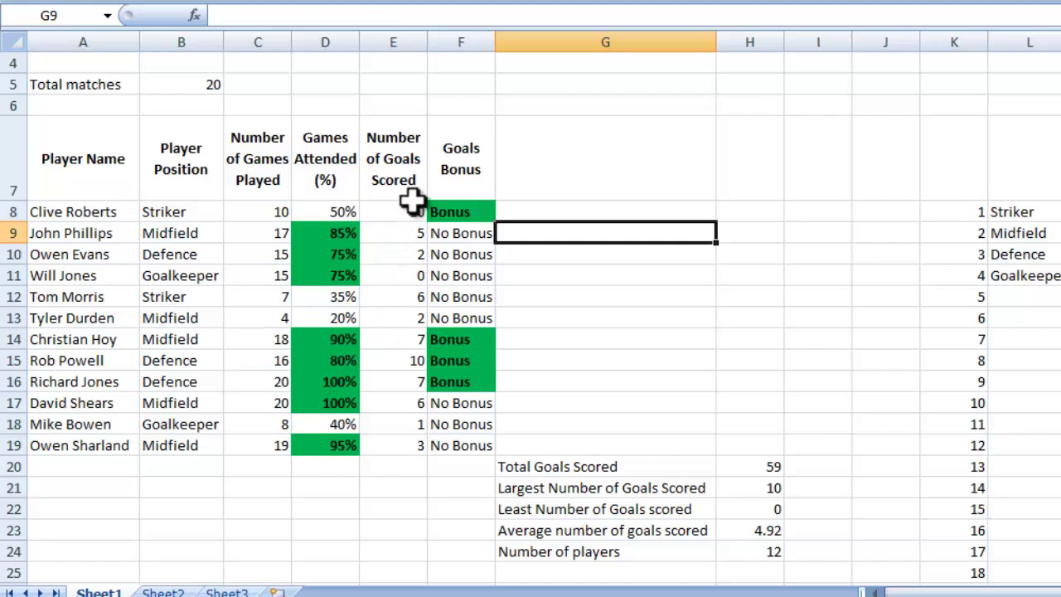
pyautogui.moveTo(407, 209); pyautogui.dragTo(375, 446)
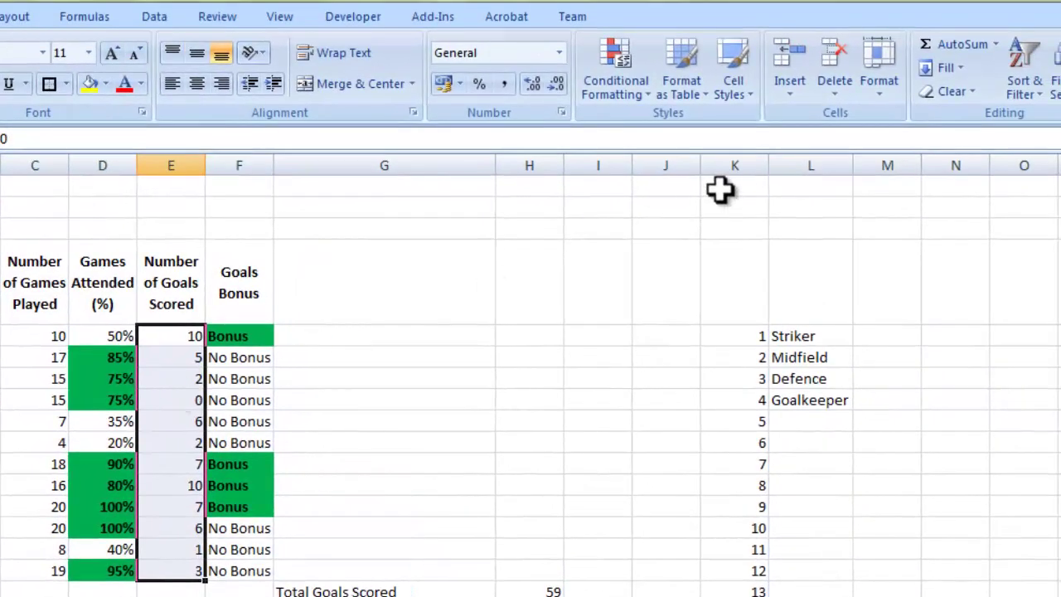
pyautogui.click(626, 78)
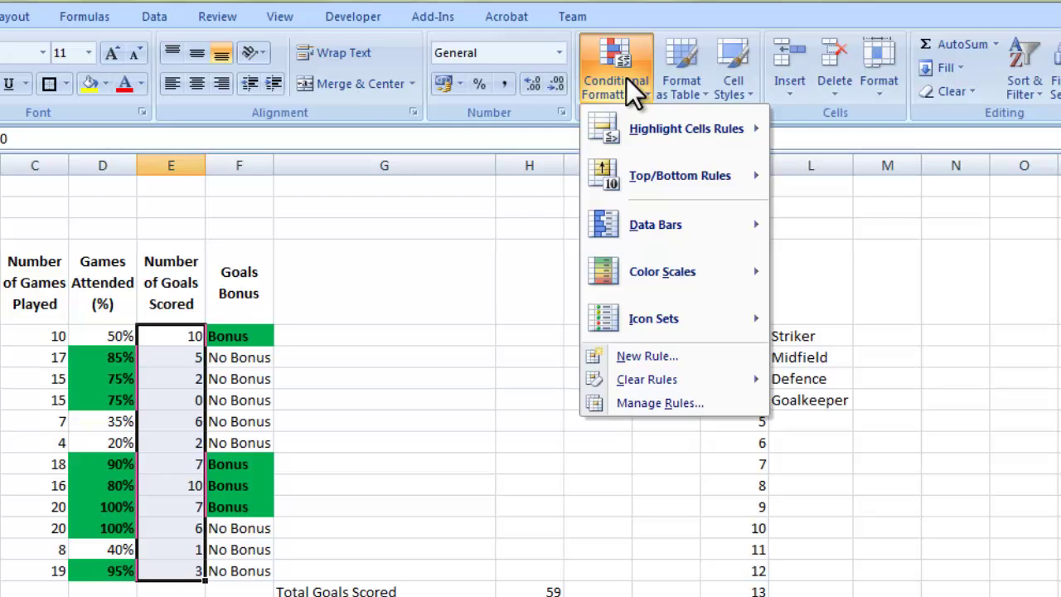
pyautogui.moveTo(633, 175)
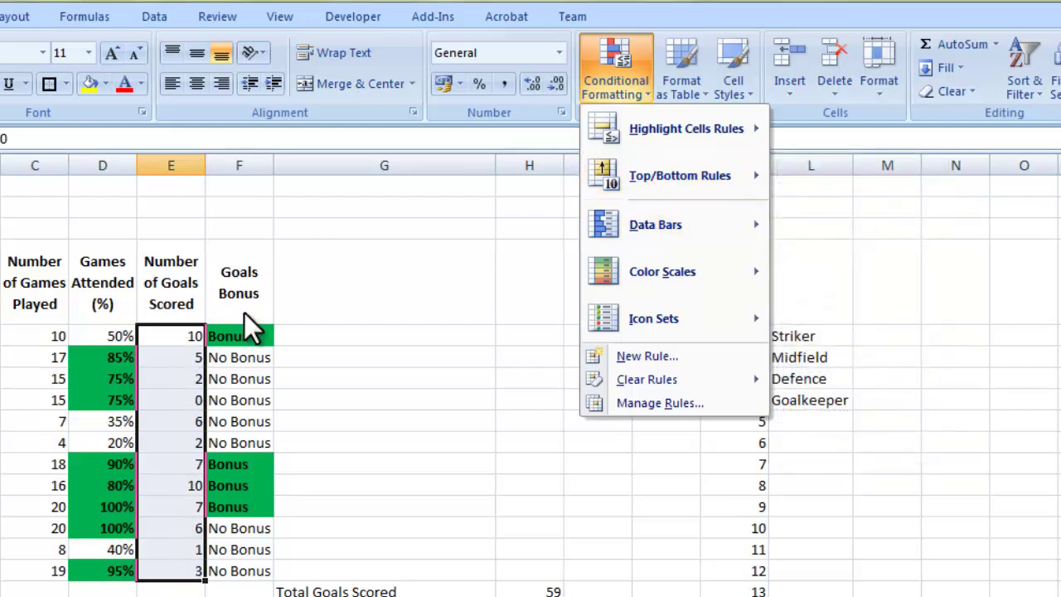
pyautogui.moveTo(725, 170)
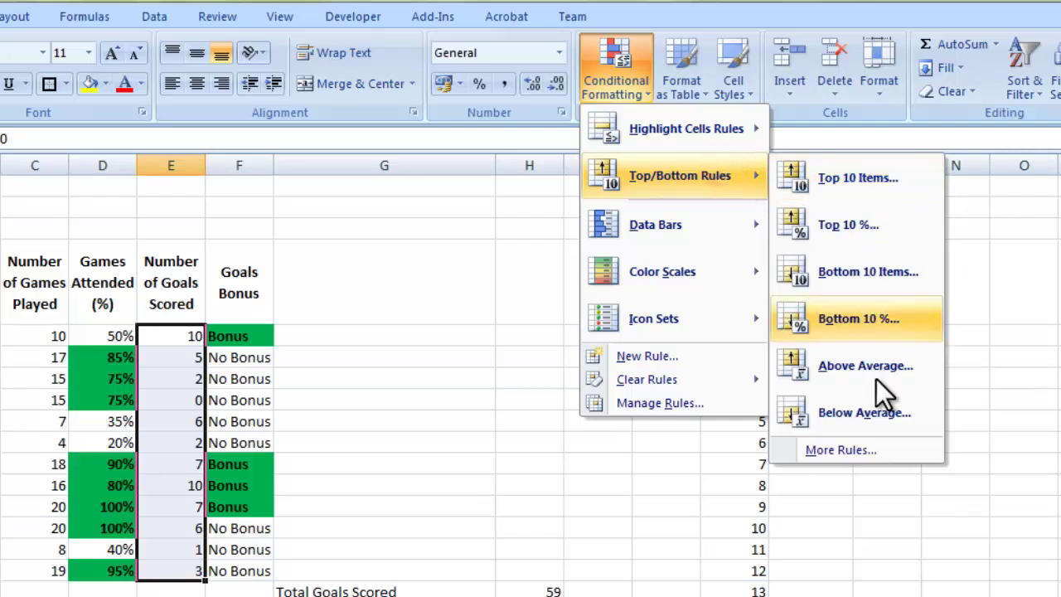
pyautogui.click(865, 449)
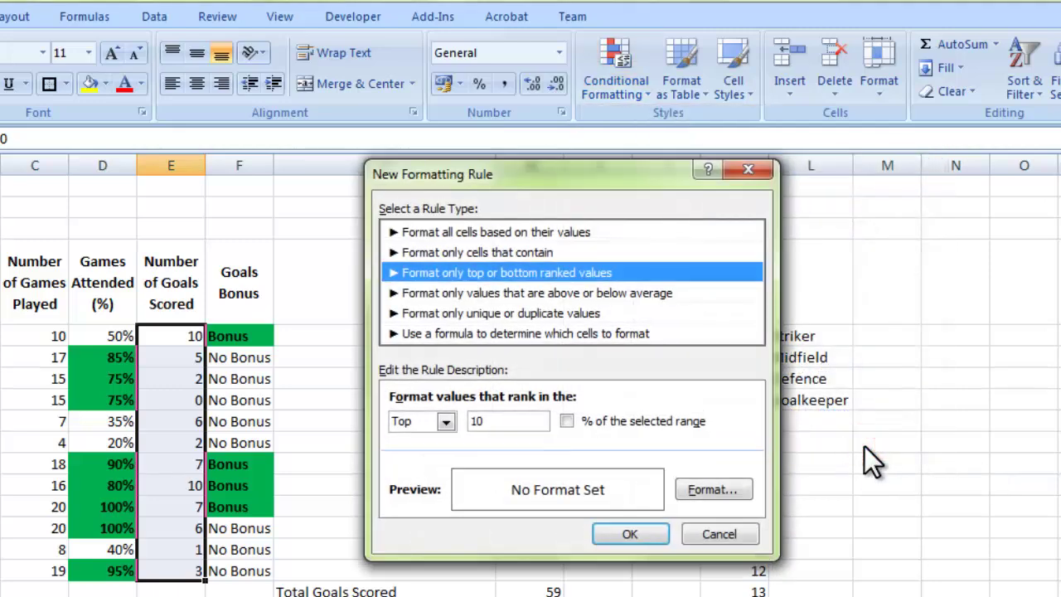
# Set the new rule to format values that rank in the top 1.
pyautogui.click(446, 423)
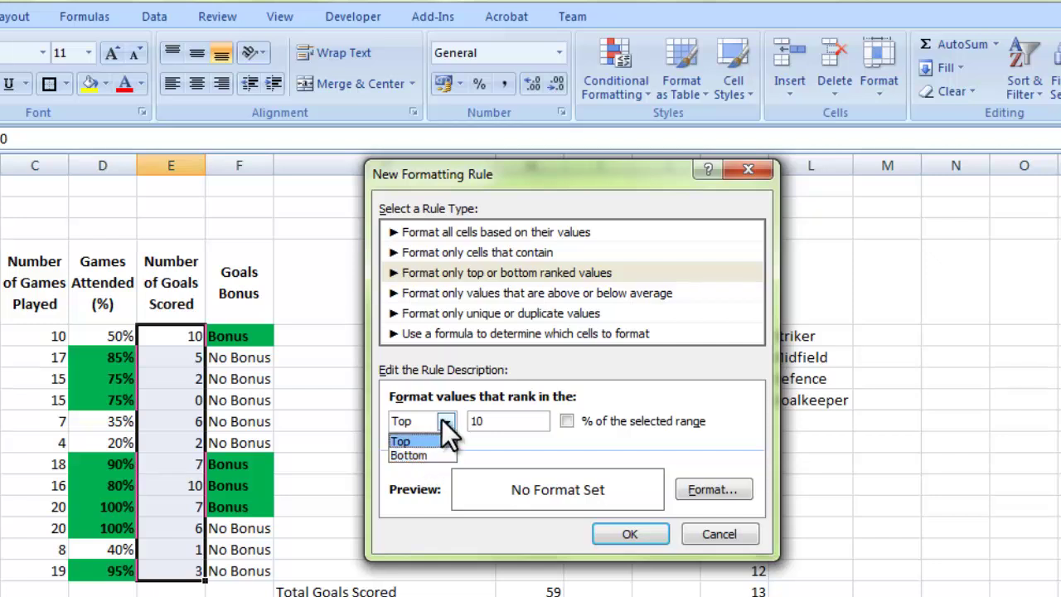
pyautogui.click(431, 440)
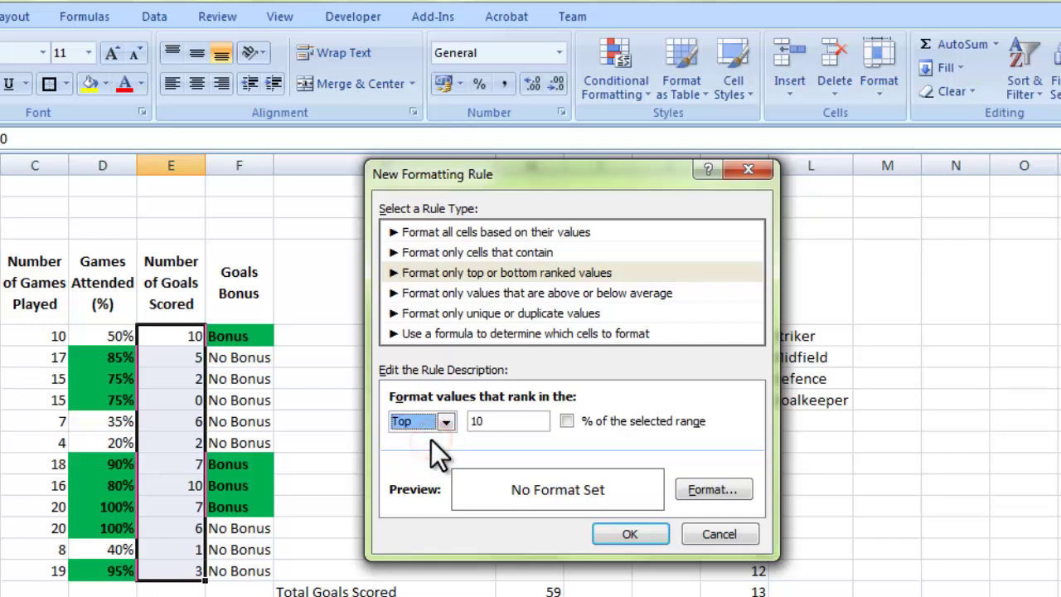
pyautogui.click(502, 421)
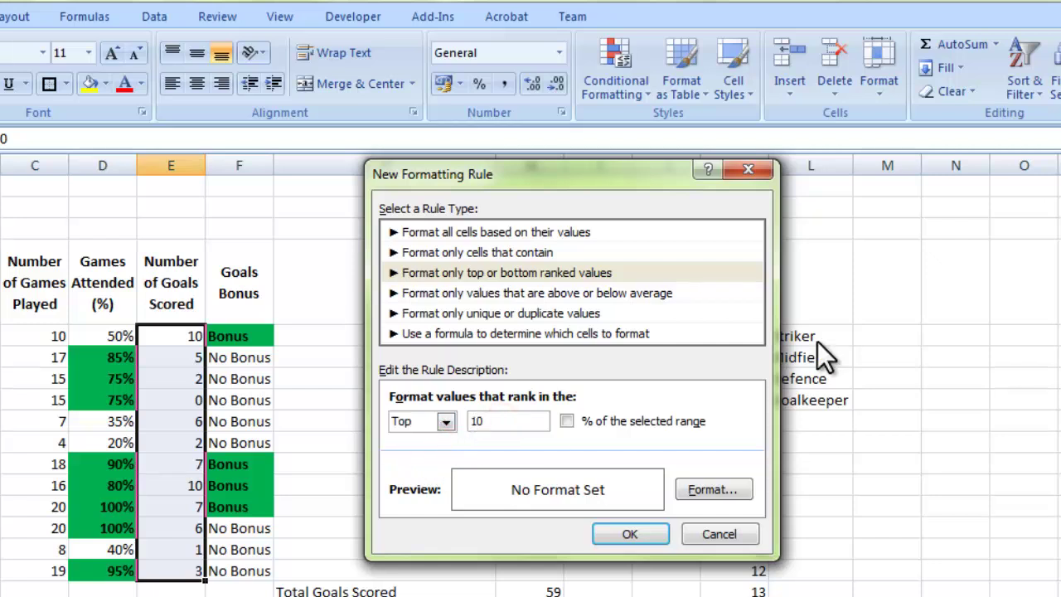
pyautogui.press('BackSpace')
pyautogui.press('BackSpace')
pyautogui.write('1')
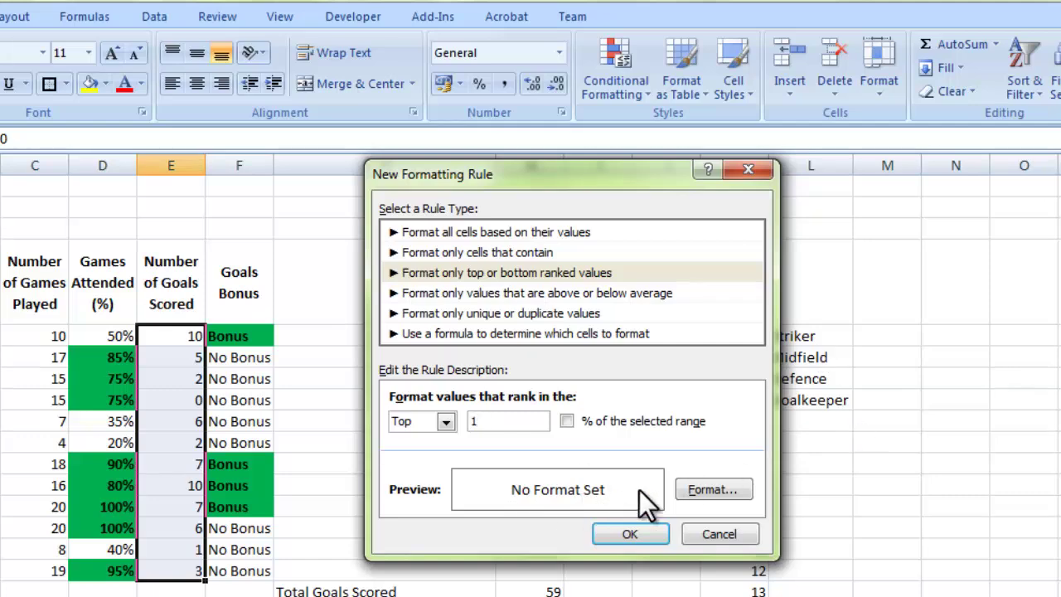
# Give the top-ranked rule's format a solid light blue fill.
pyautogui.click(715, 491)
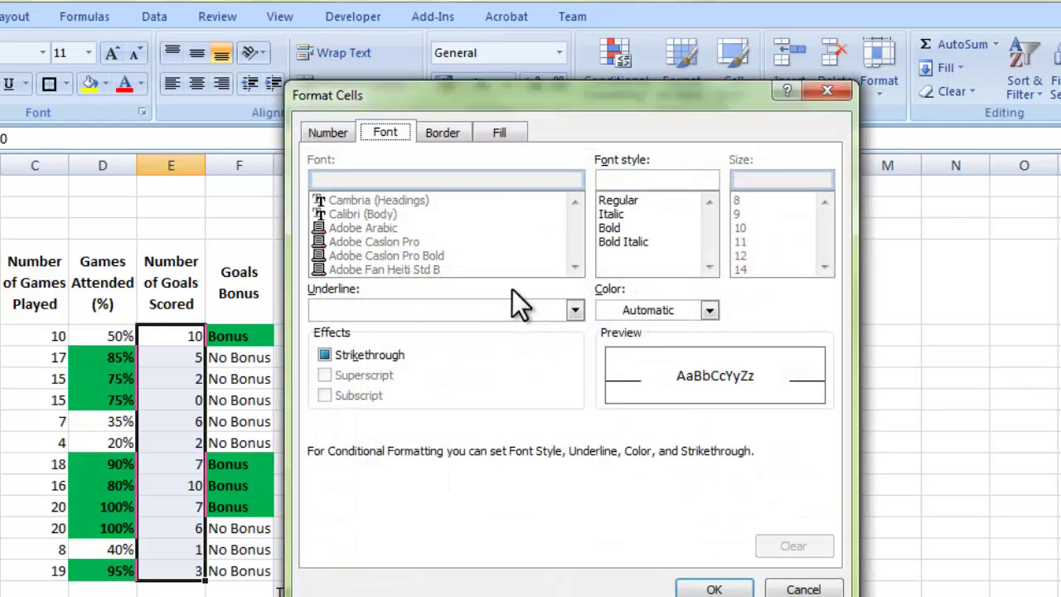
pyautogui.click(509, 127)
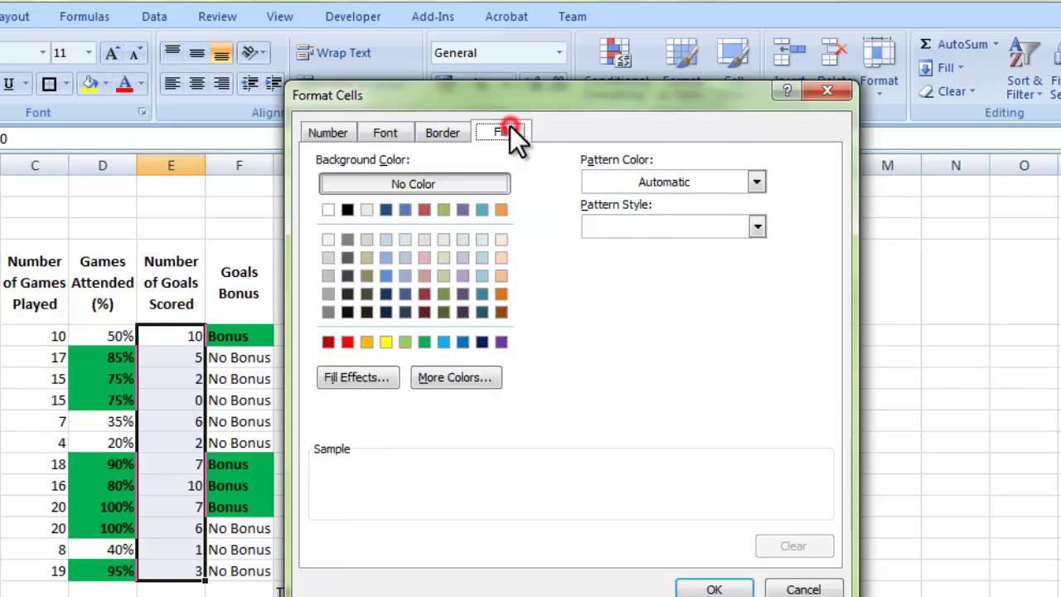
pyautogui.click(443, 343)
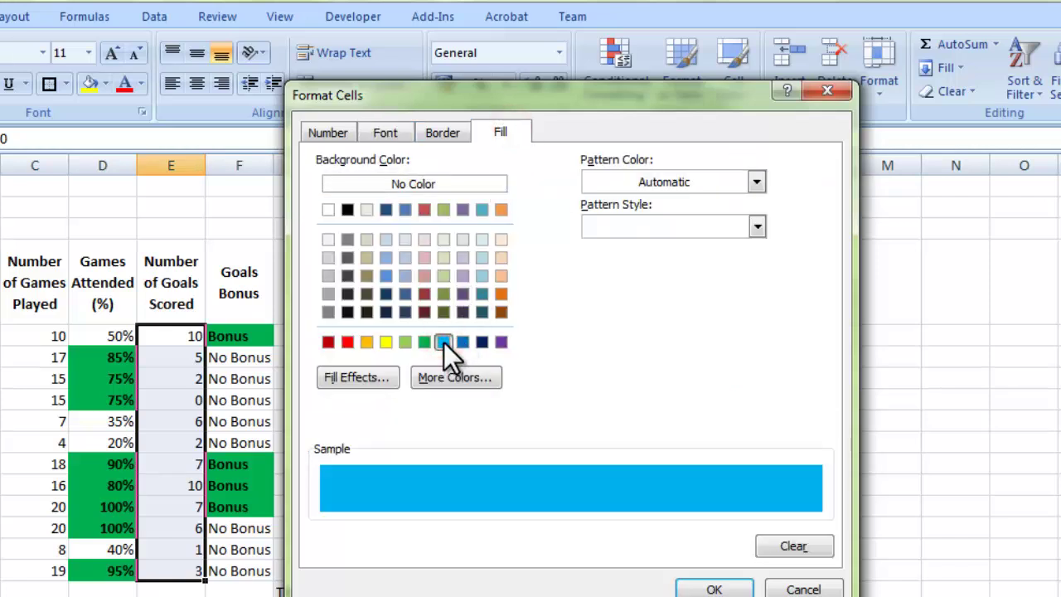
# Set the top-ranked rule's font to bold black and apply the rule to the Number of Goals Scored cells.
pyautogui.click(395, 131)
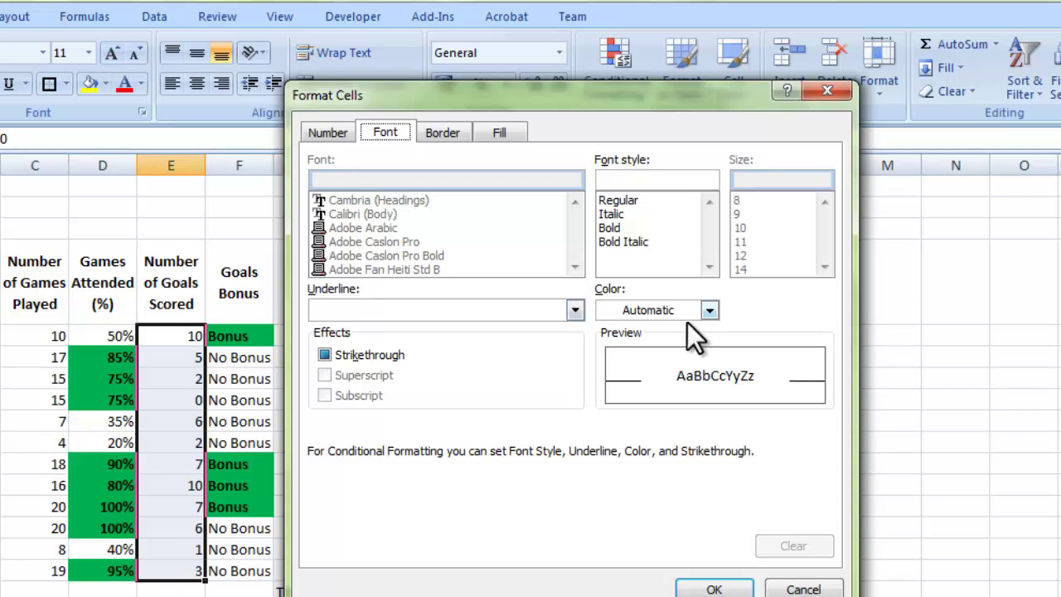
pyautogui.click(709, 307)
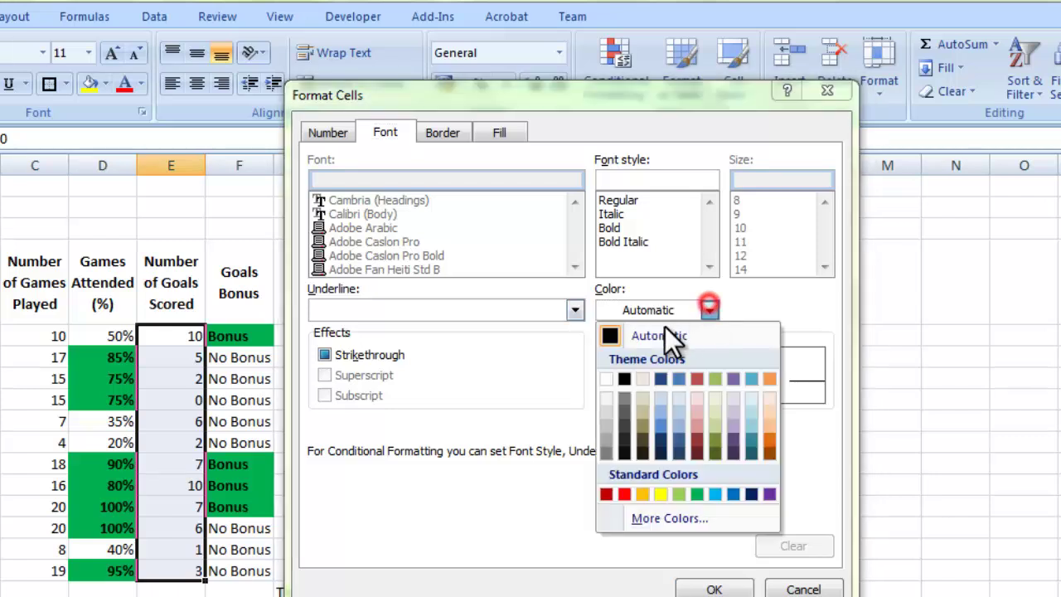
pyautogui.click(628, 376)
pyautogui.click(611, 226)
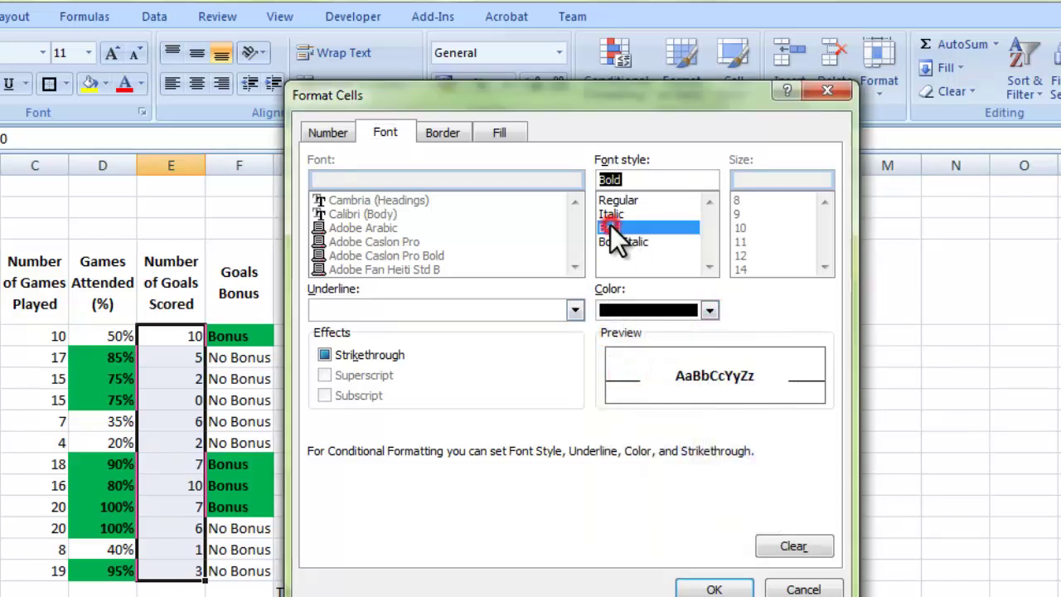
pyautogui.click(714, 587)
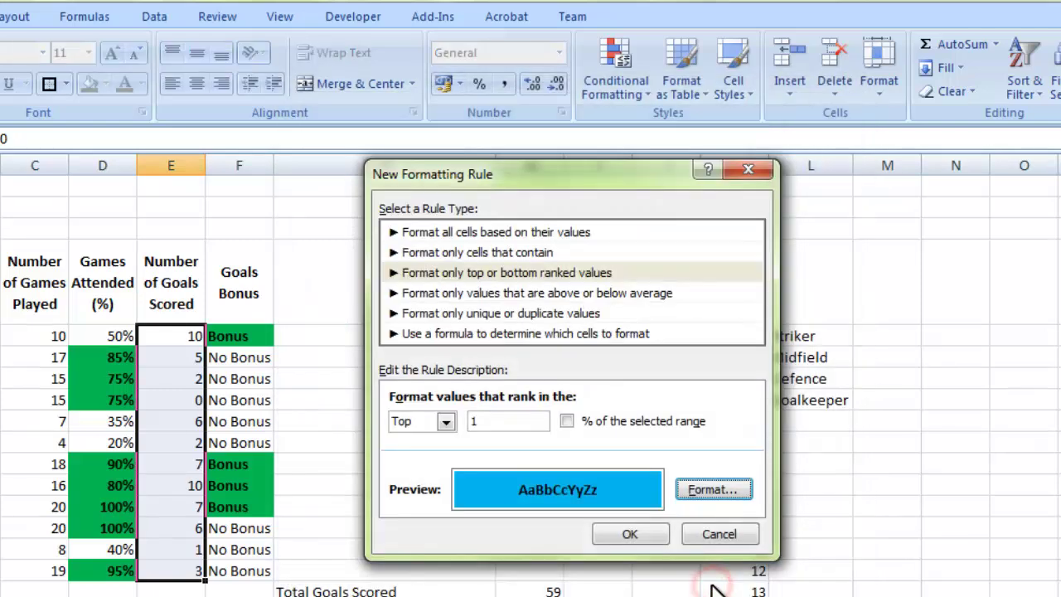
pyautogui.click(630, 535)
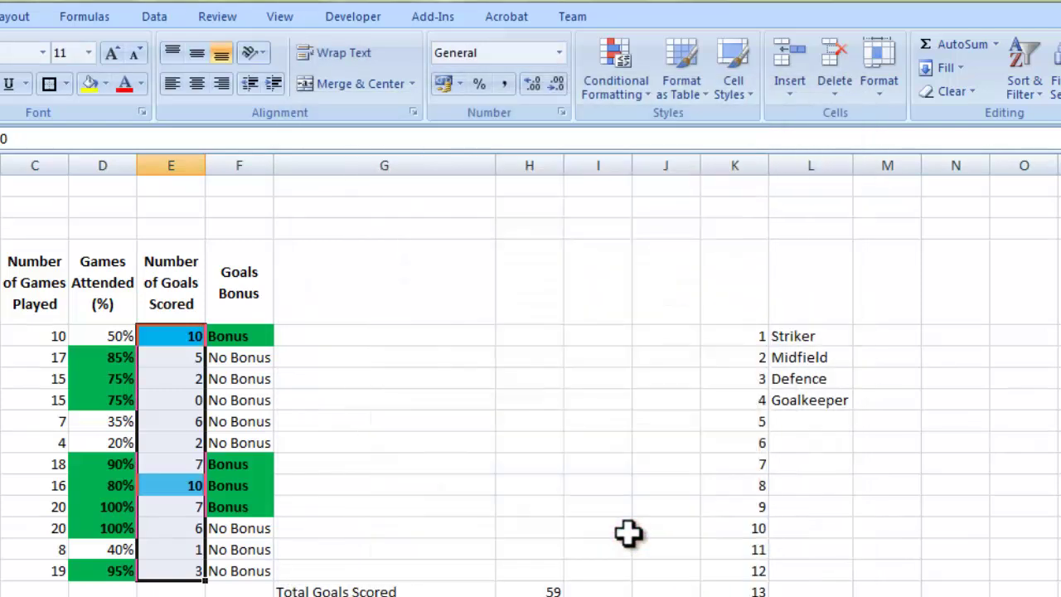
# Check the highlighted cells E8 and E15 in the Number of Goals Scored column.
pyautogui.click(411, 336)
pyautogui.click(189, 335)
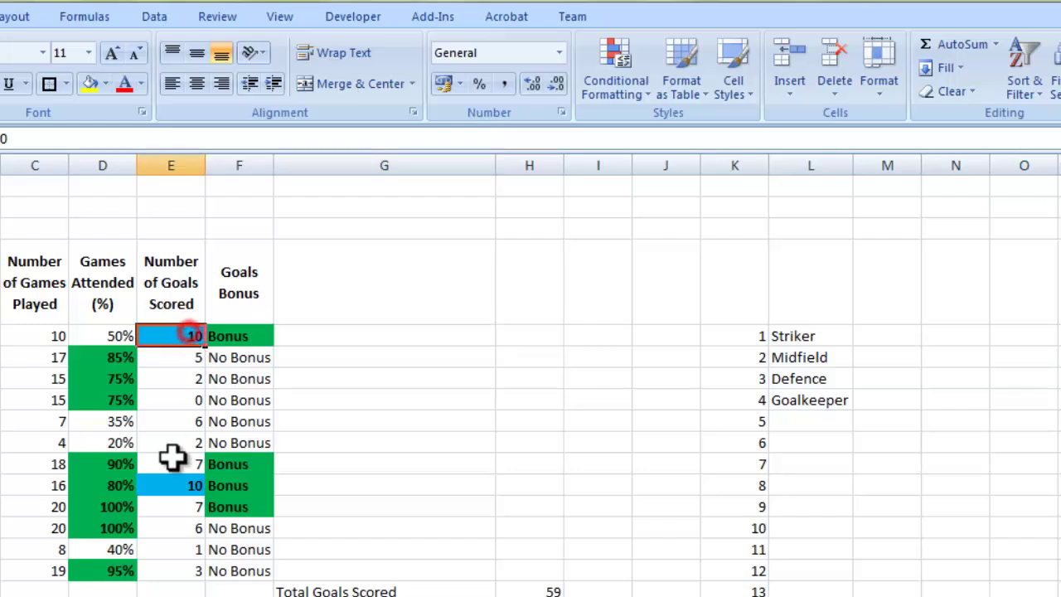
pyautogui.click(174, 491)
pyautogui.click(177, 335)
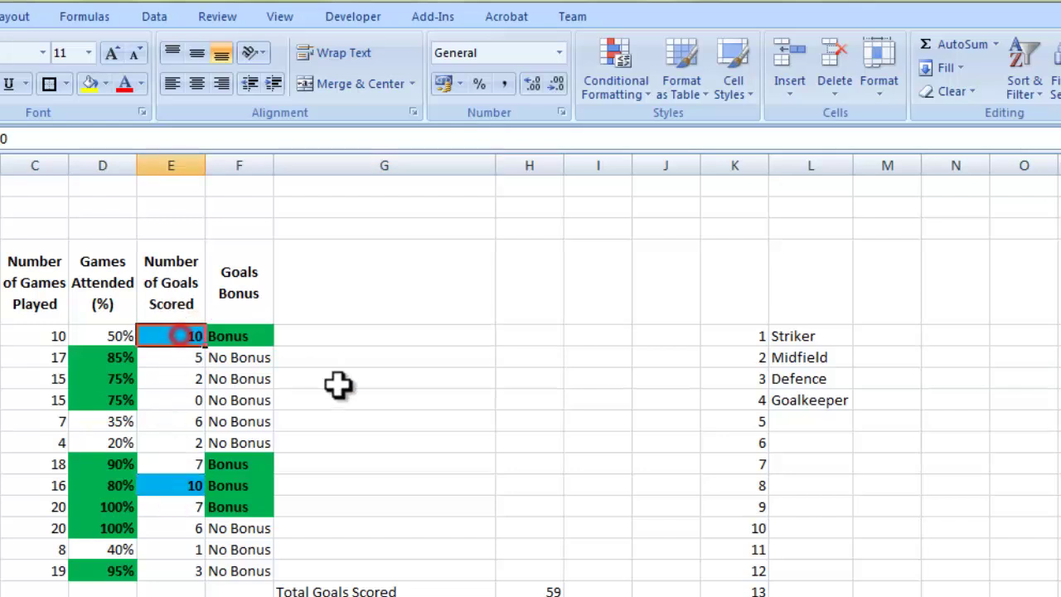